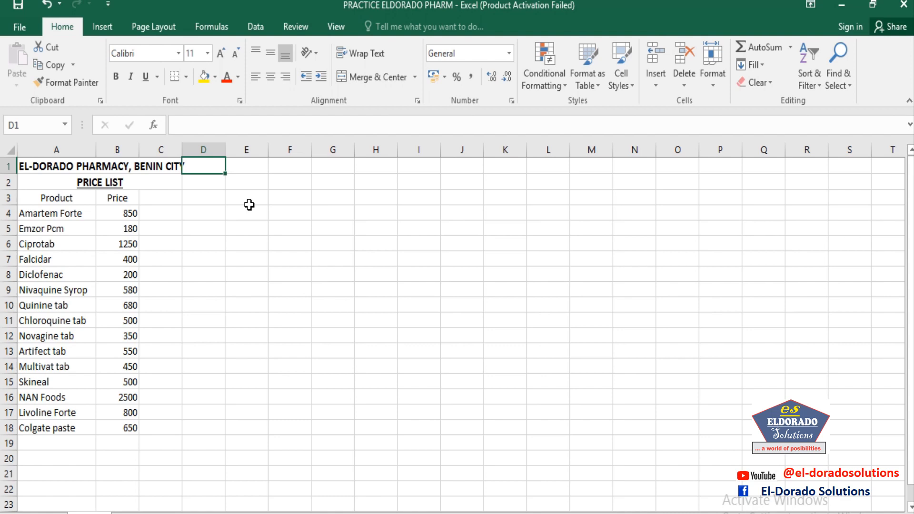
Examine the price list's headings, product names in column A and prices in column B
click(99, 184)
click(85, 198)
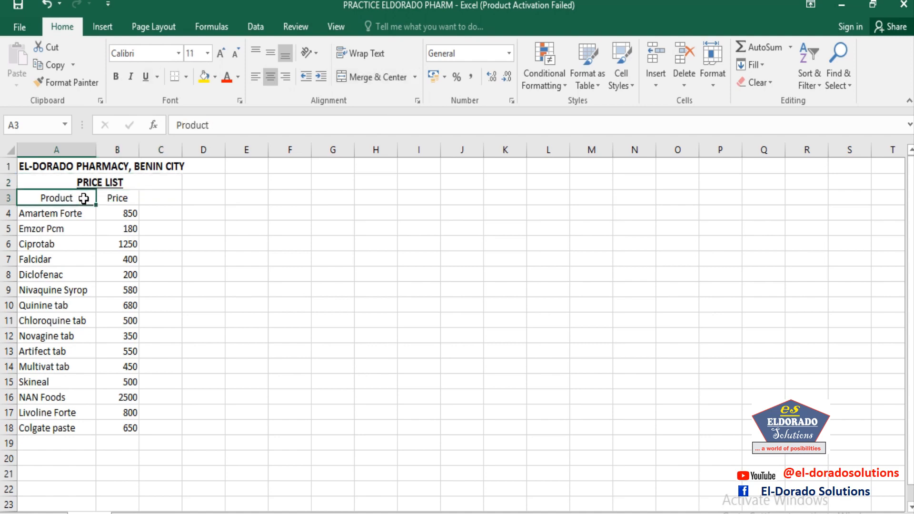
click(104, 200)
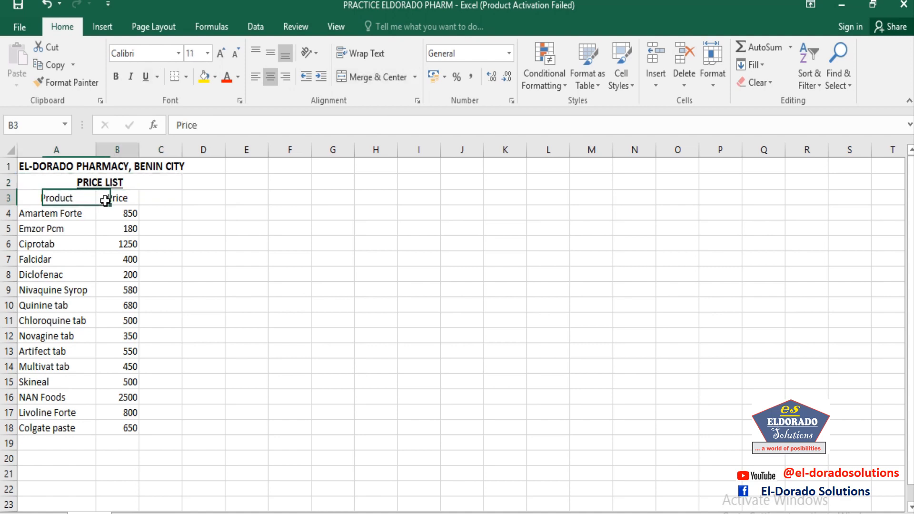
click(78, 214)
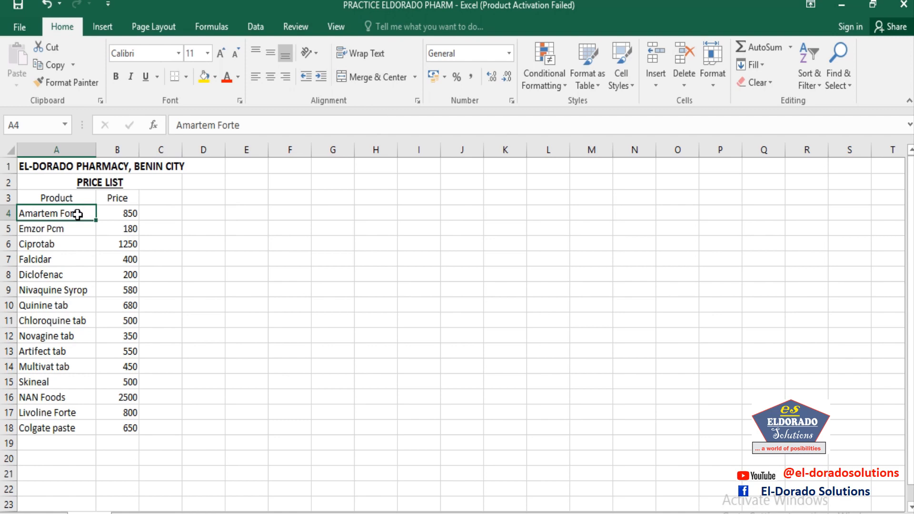
click(67, 228)
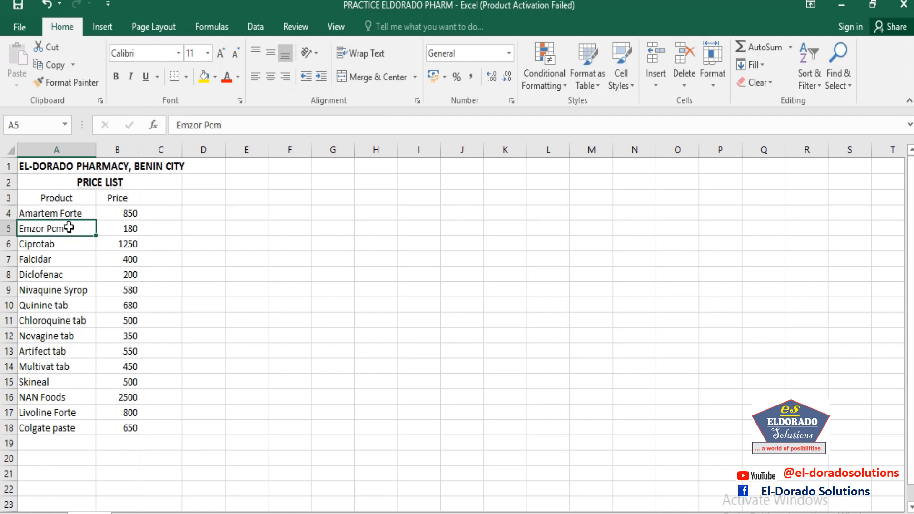
click(62, 244)
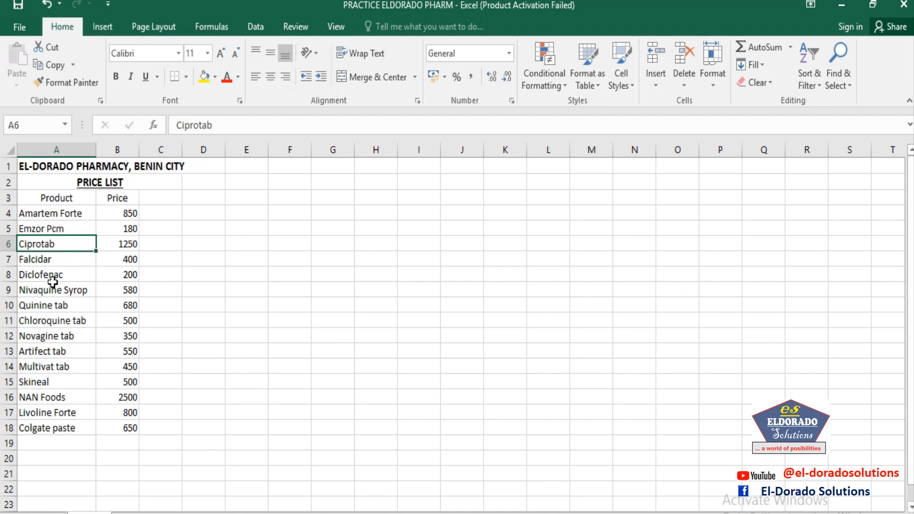
click(125, 216)
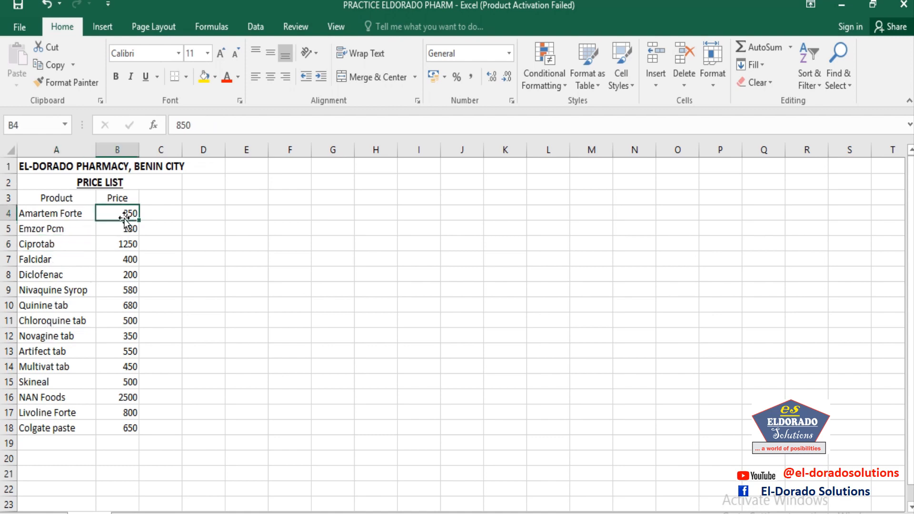
click(126, 244)
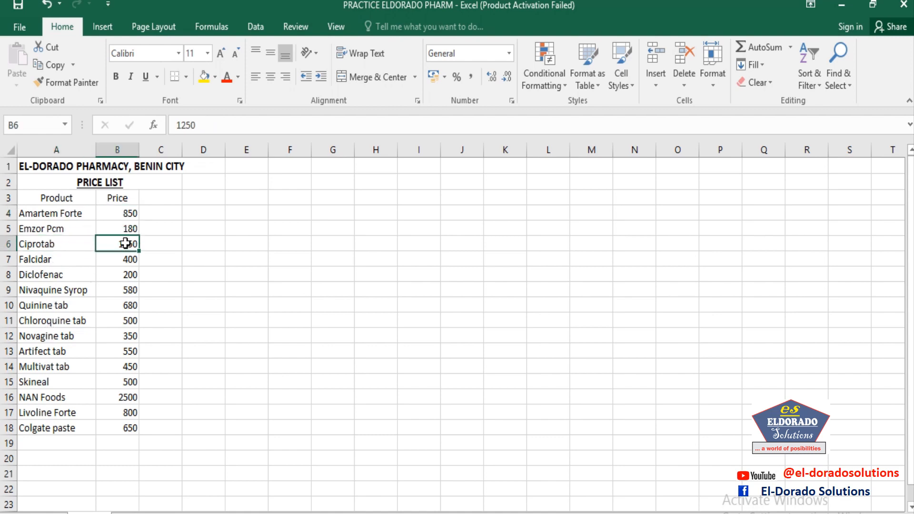
click(126, 290)
click(124, 336)
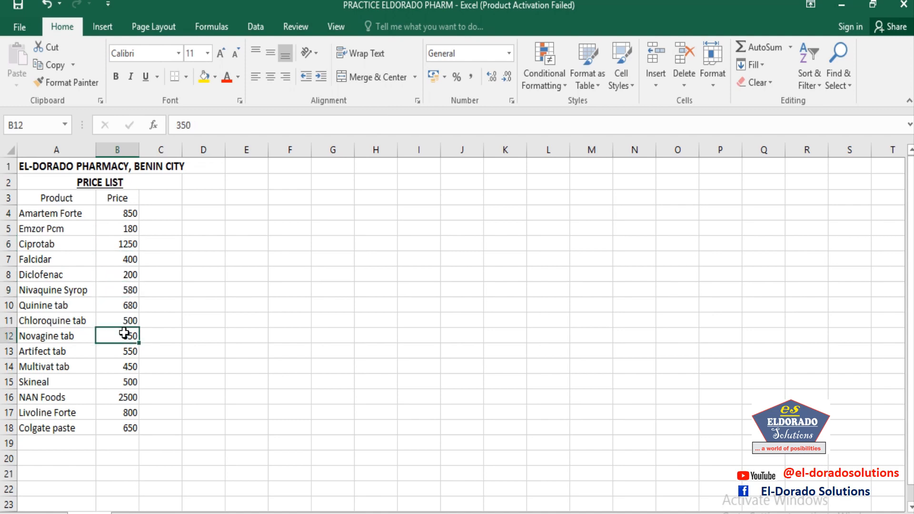
click(124, 384)
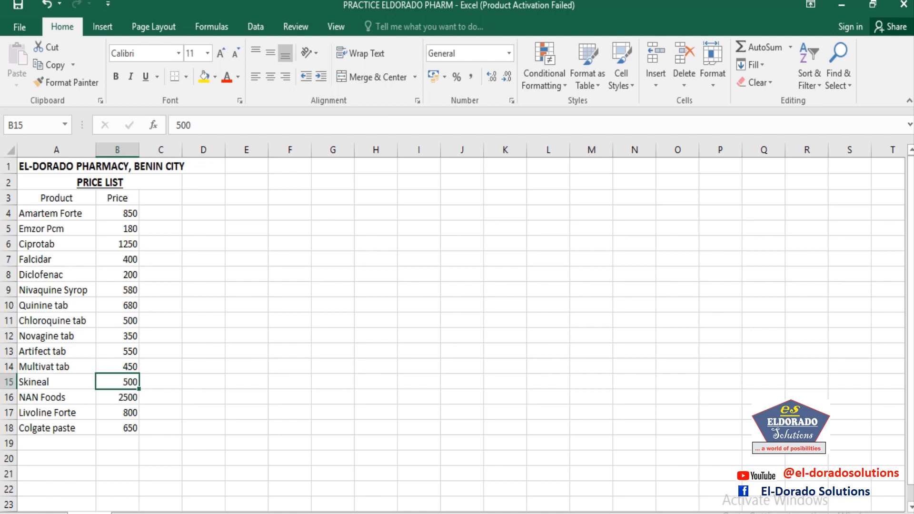
Rename the worksheet that holds the price list
right_click(88, 513)
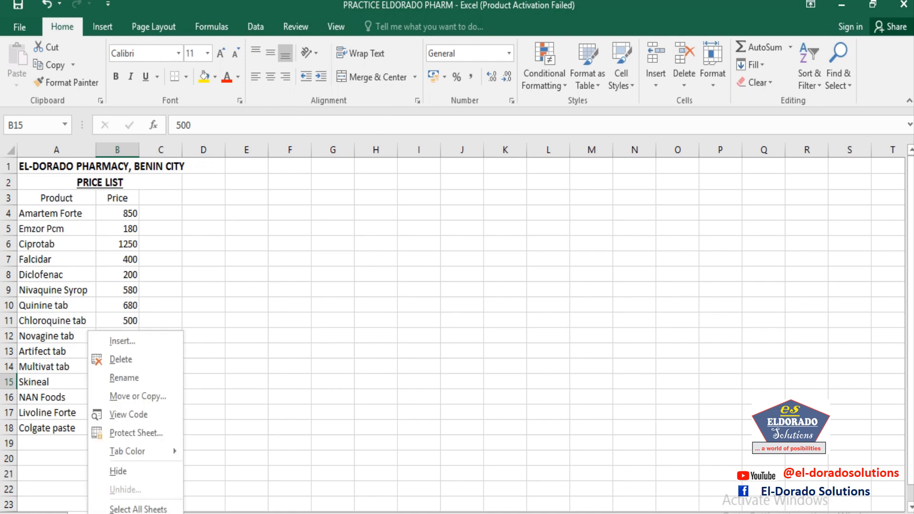
click(118, 376)
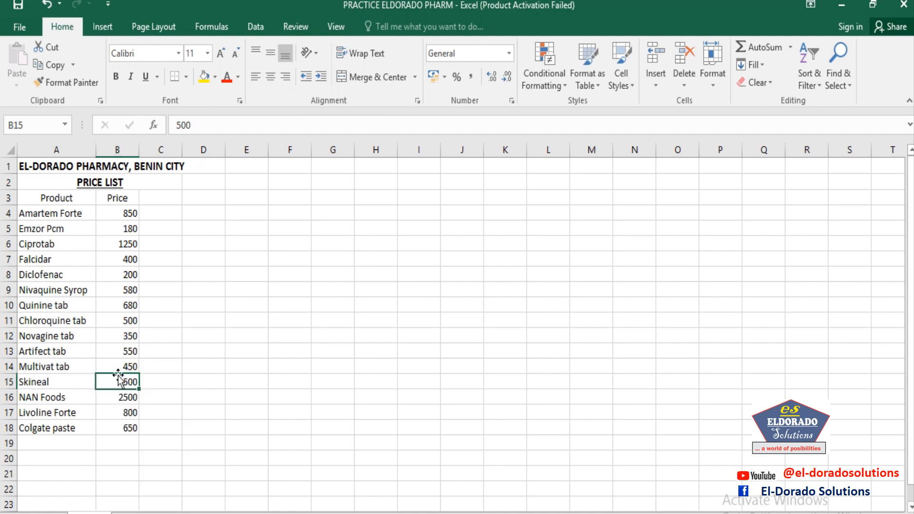
text(P)
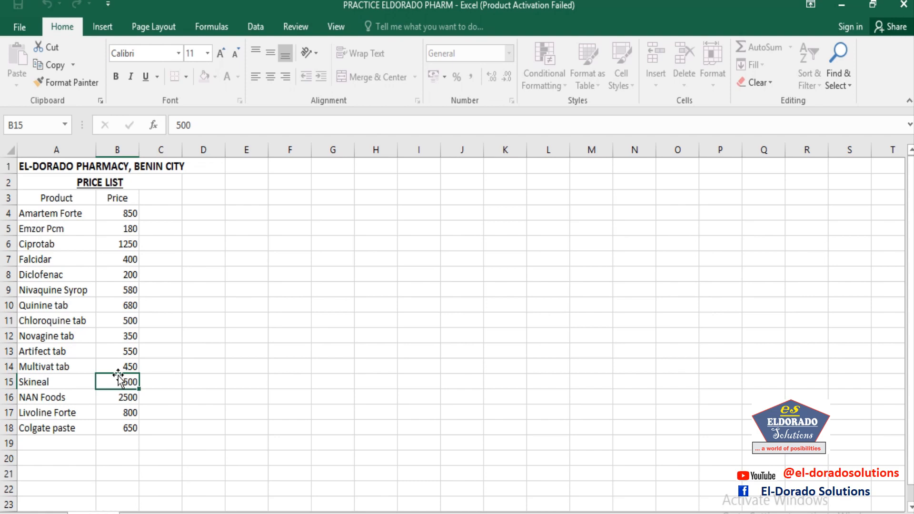
click(240, 364)
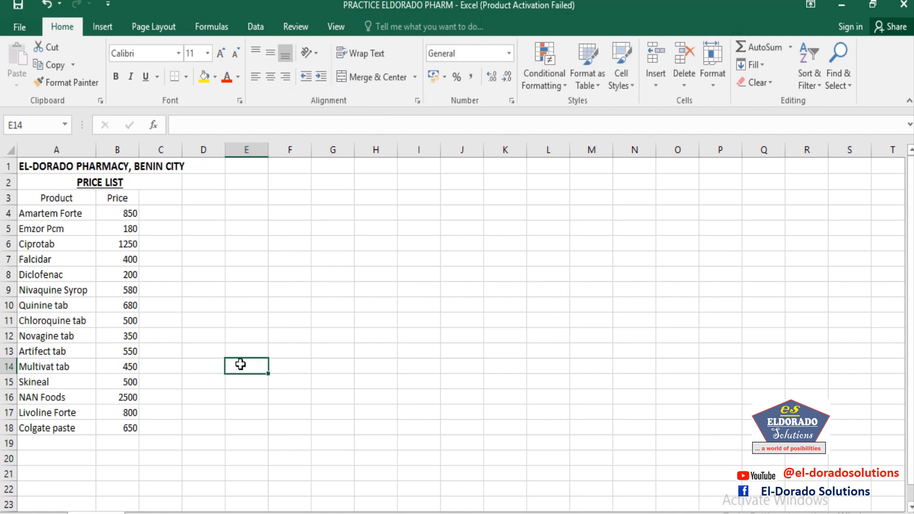
Examine the order form worksheet's title and Product entry cell, and return to the price list worksheet
click(152, 512)
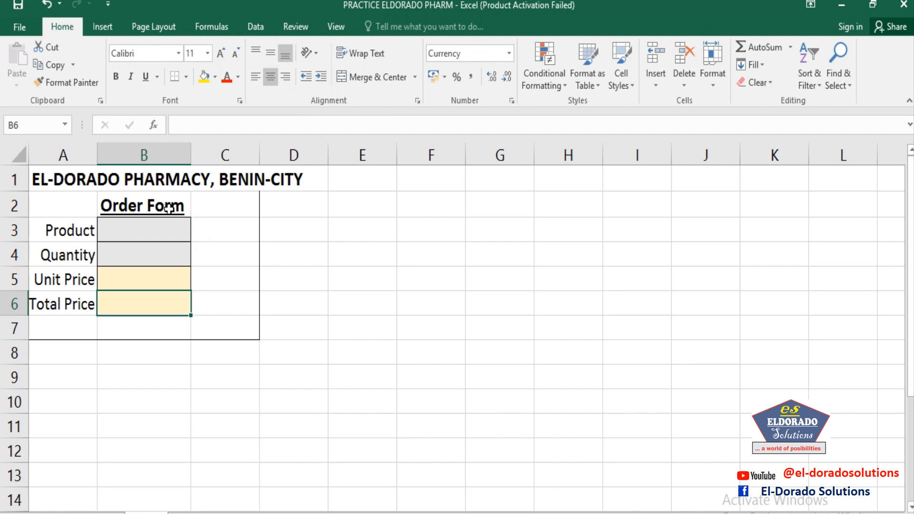
click(150, 209)
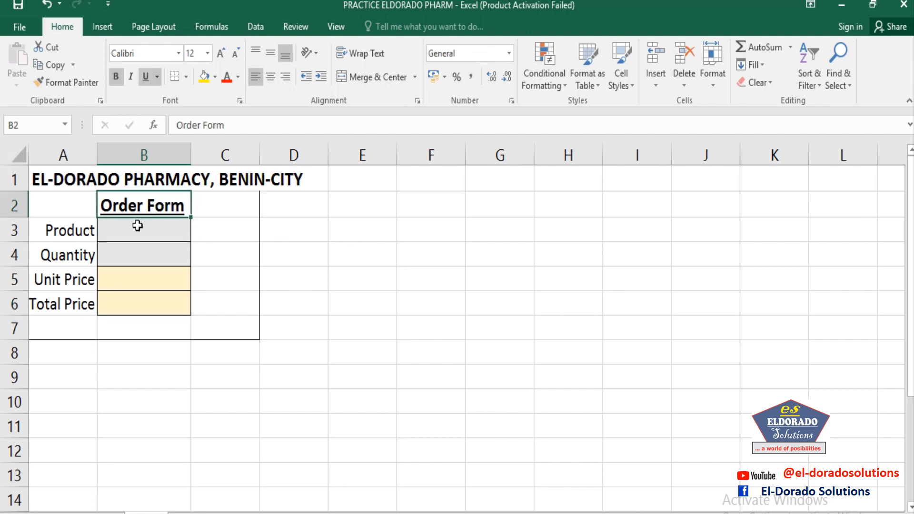
click(137, 226)
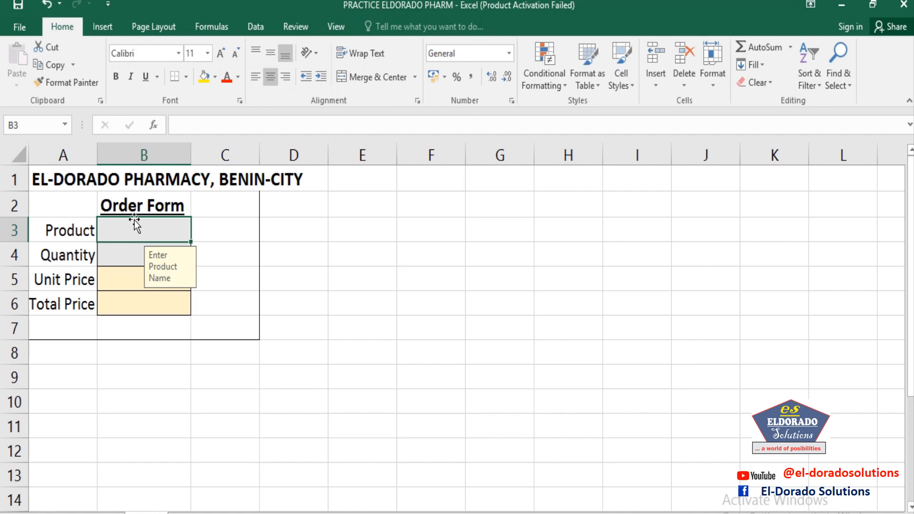
click(101, 508)
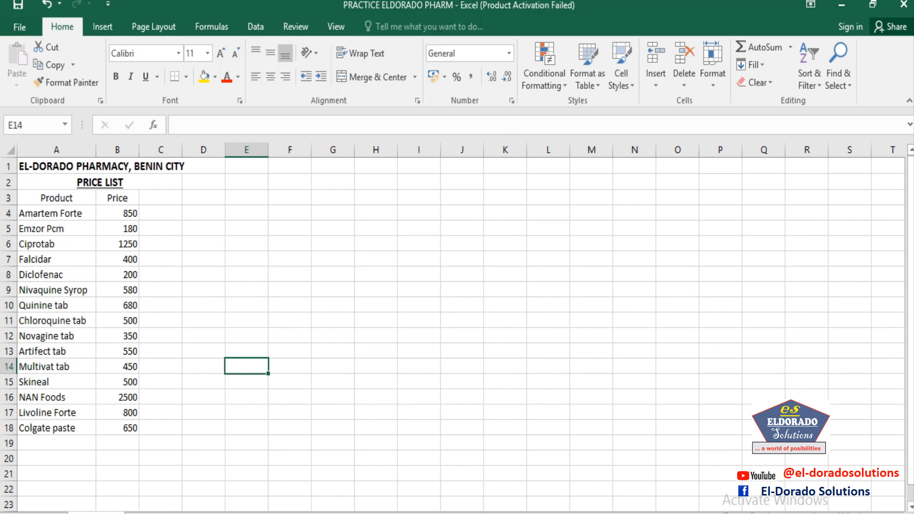
right_click(143, 513)
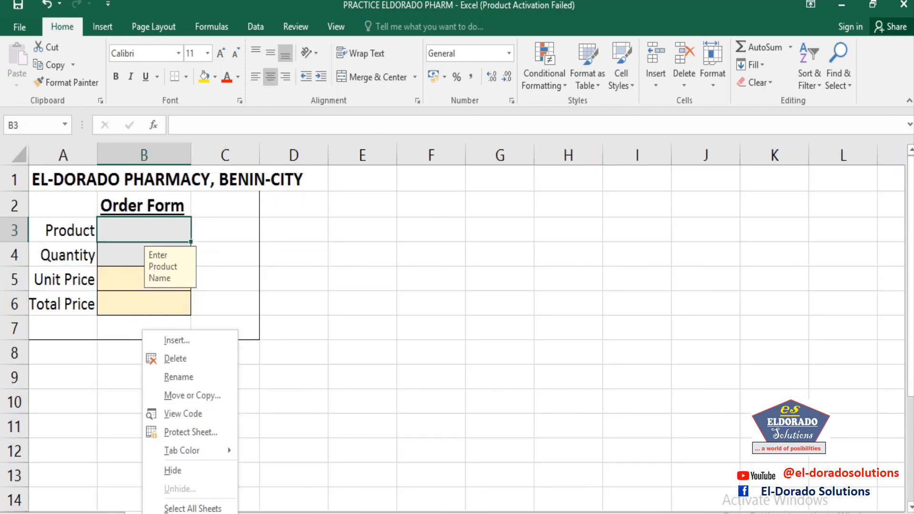
double_click(143, 513)
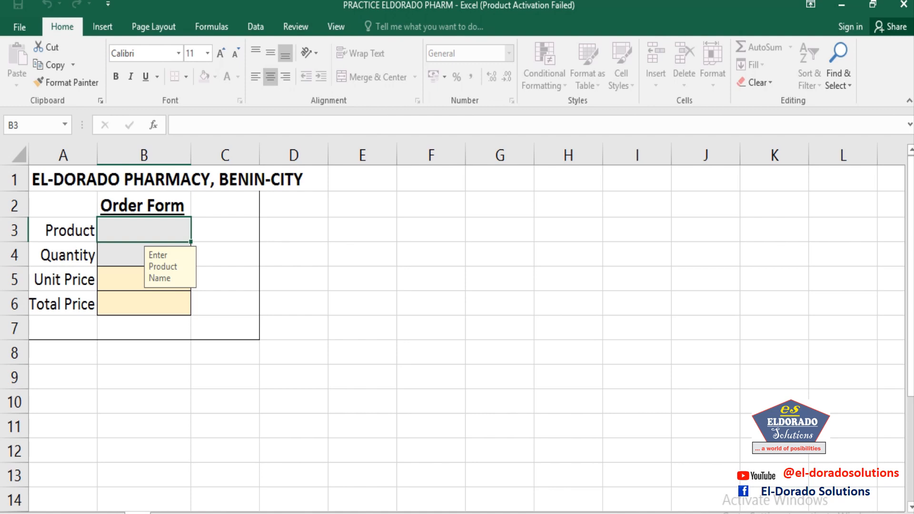
key(Escape)
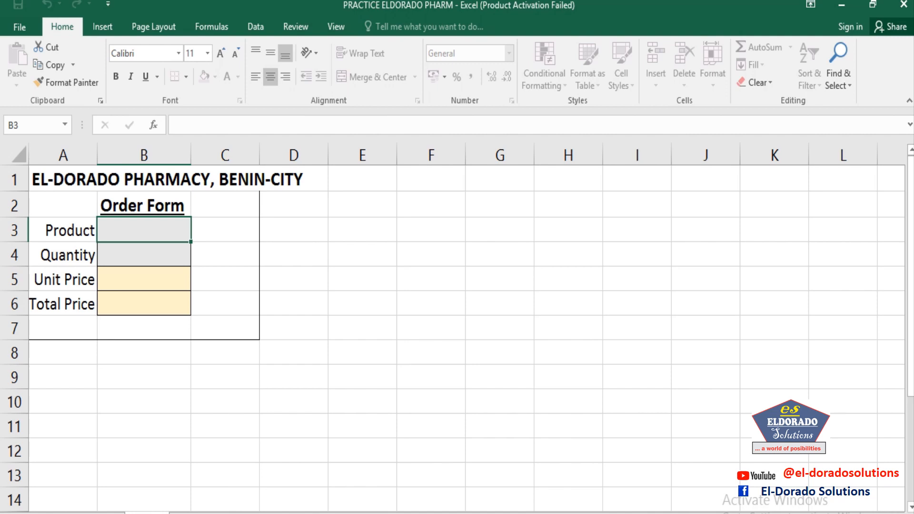
click(241, 388)
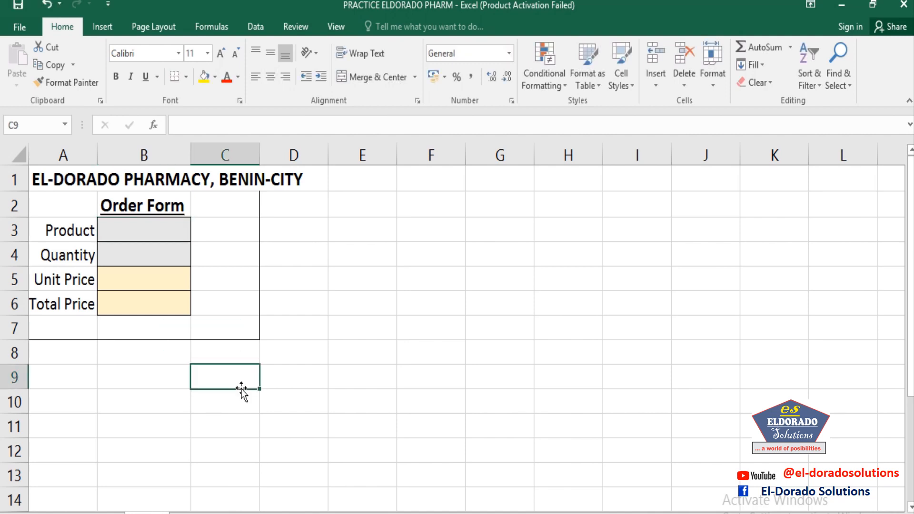
click(154, 236)
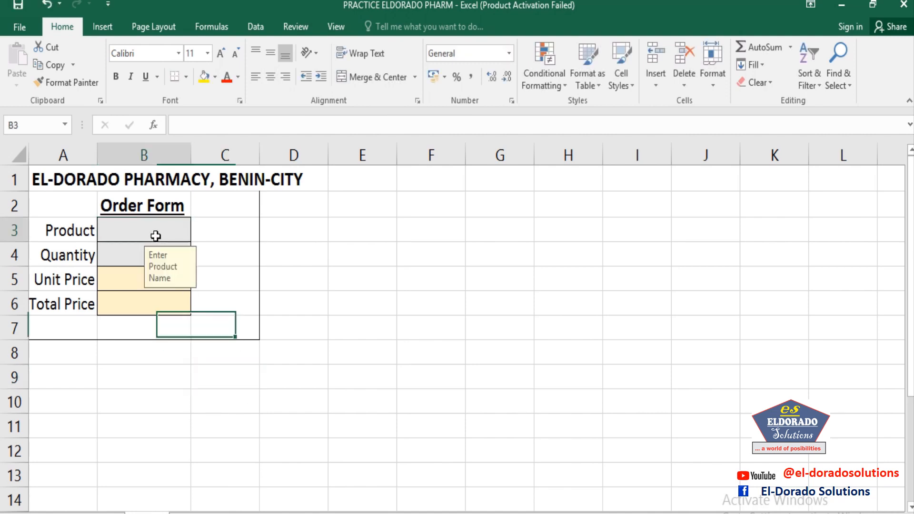
click(135, 249)
click(124, 281)
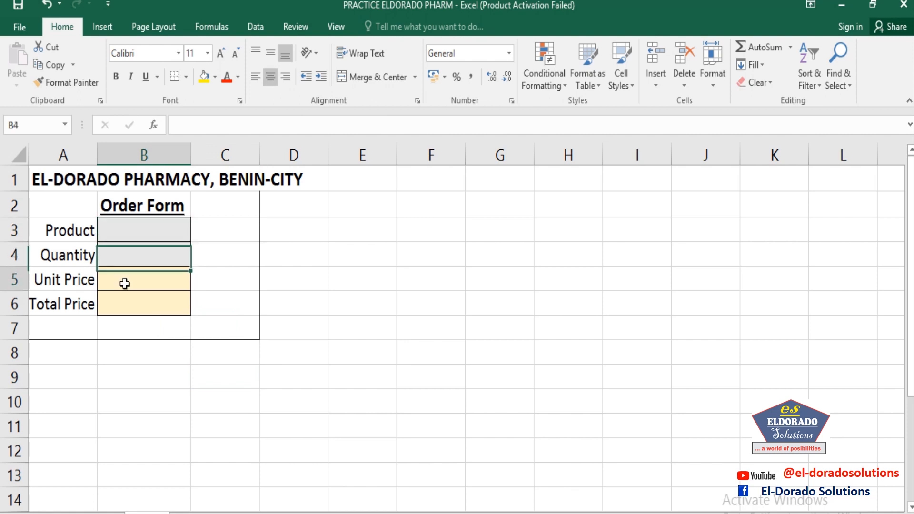
click(142, 229)
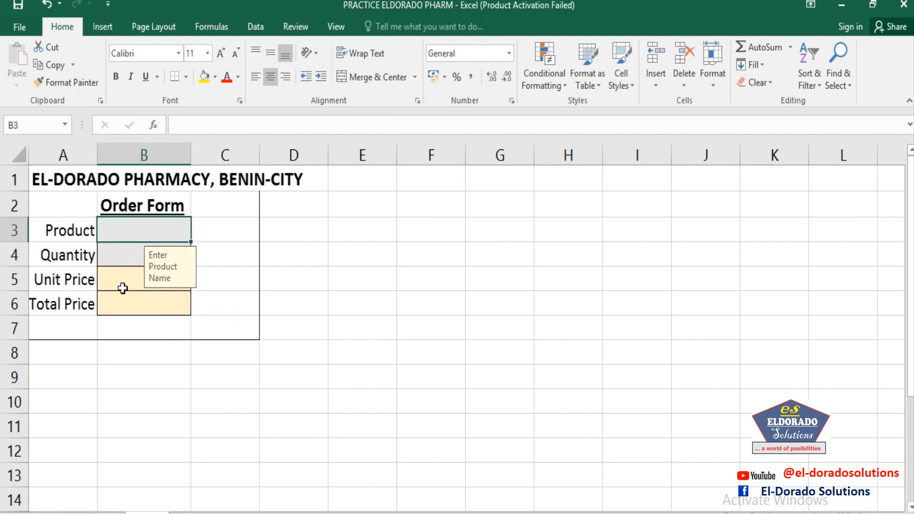
Fill the order form's Total Price cell B6 with a light blue theme colour
click(121, 304)
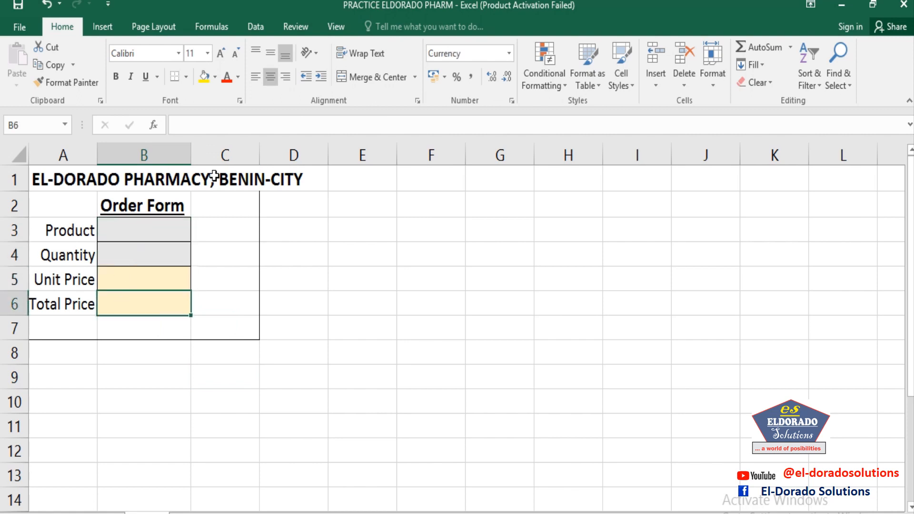
click(215, 77)
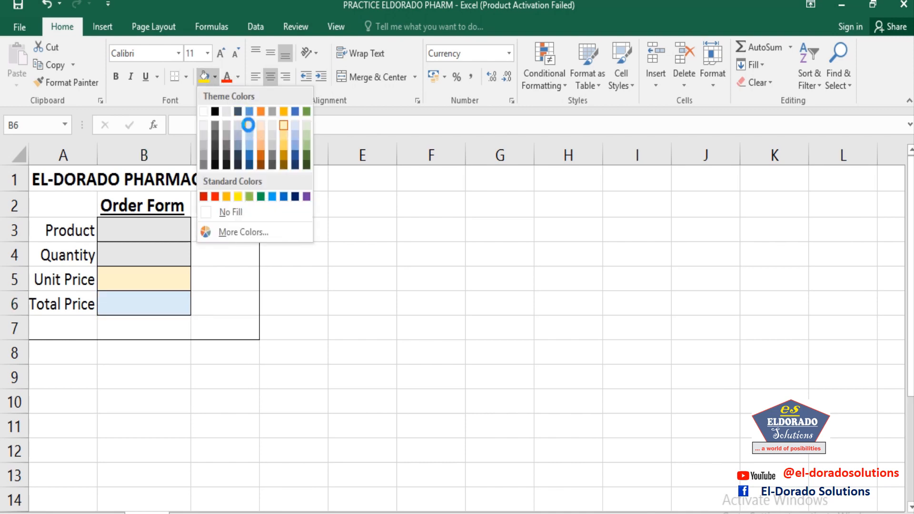
click(248, 126)
click(265, 214)
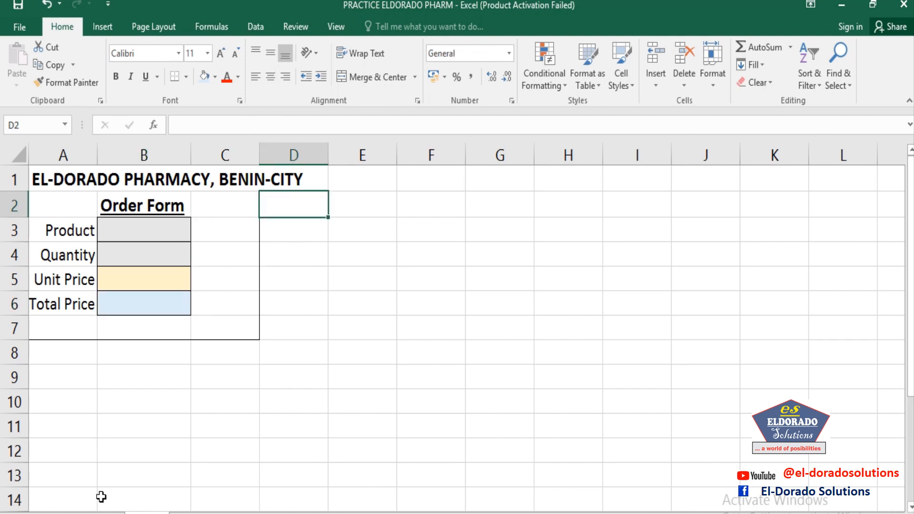
Convert the price list range A3:B18, on the price list worksheet, into a table with headers
click(96, 513)
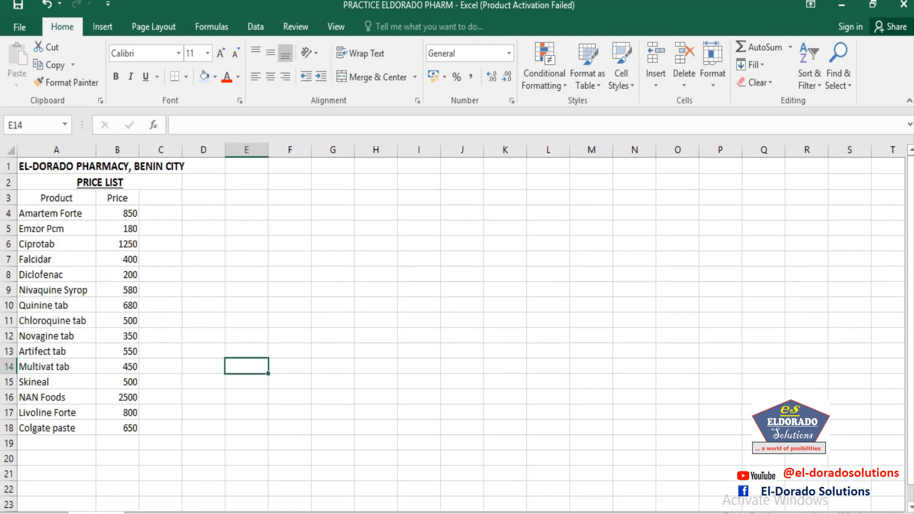
click(53, 199)
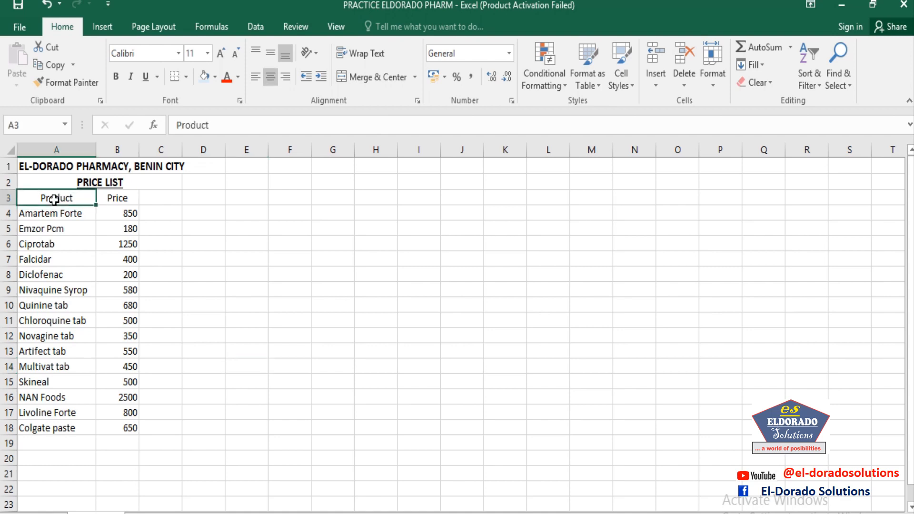
drag(54, 199, 134, 427)
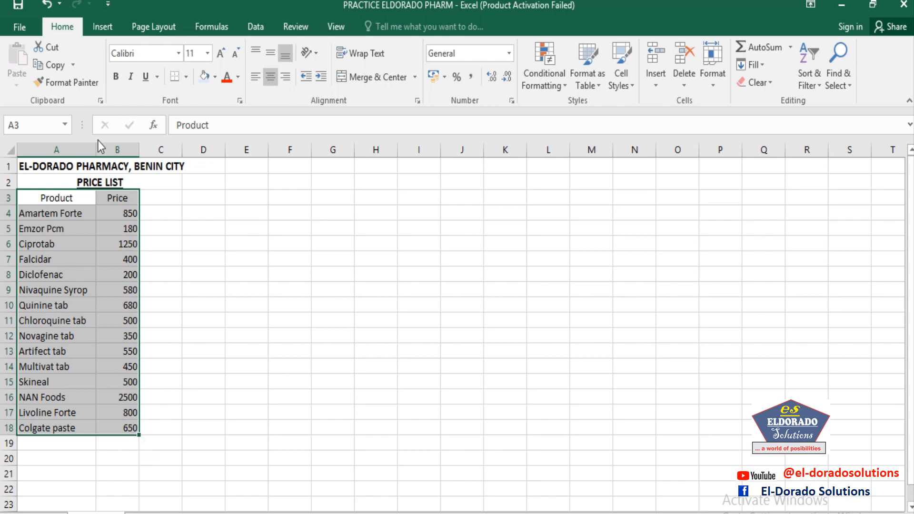
click(115, 24)
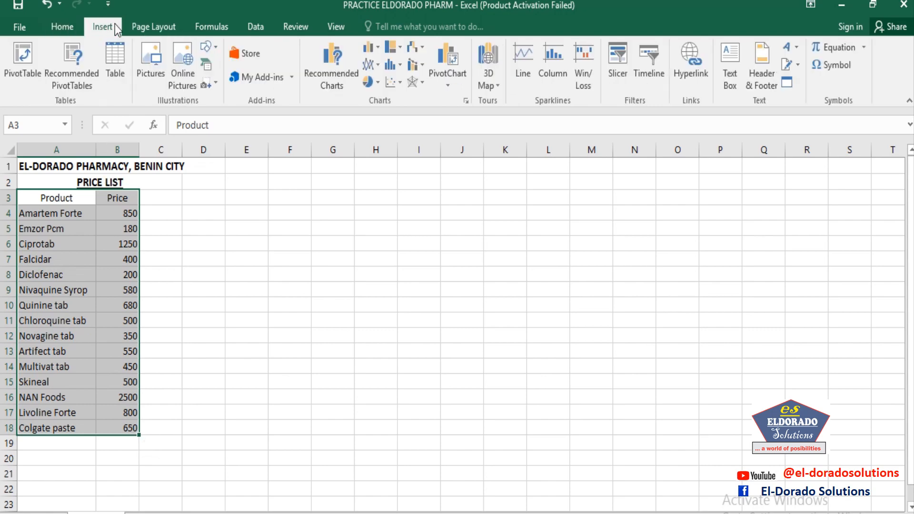
click(117, 64)
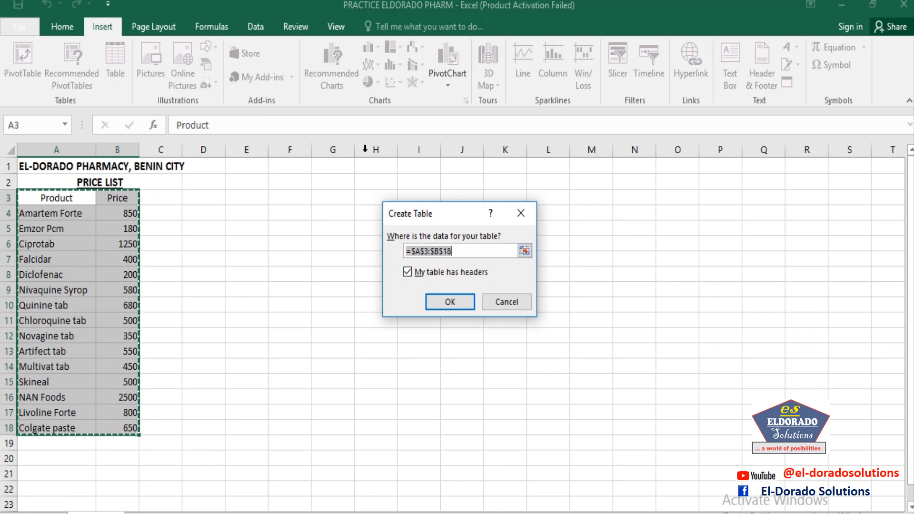
click(447, 302)
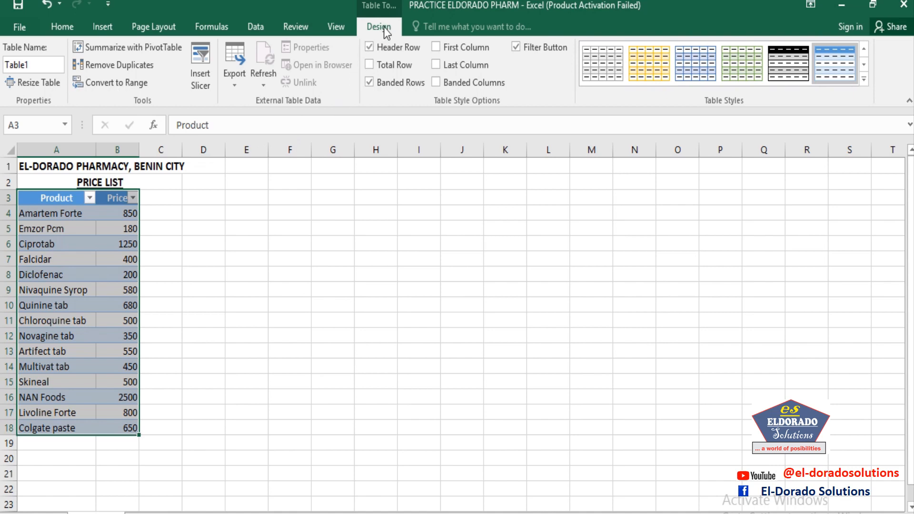
Rename the price list table as tblProductList
click(42, 64)
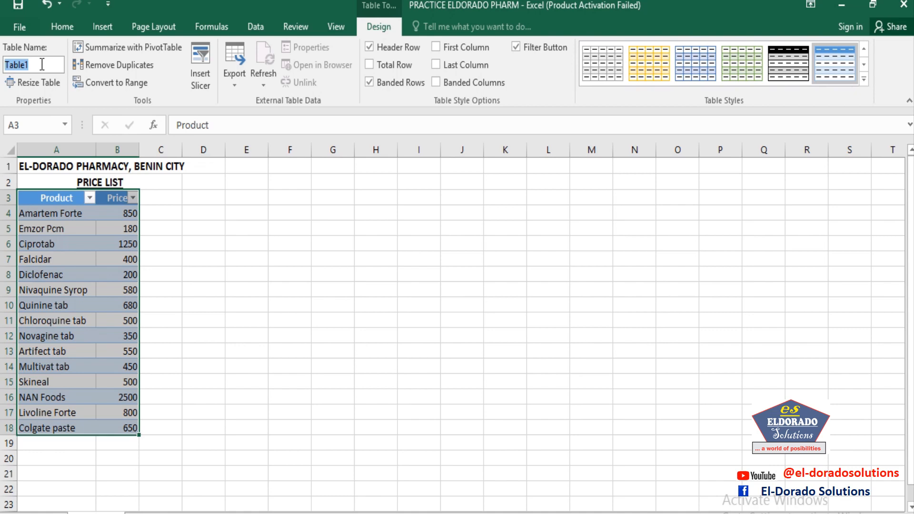
key(BackSpace)
text(tblProductLi)
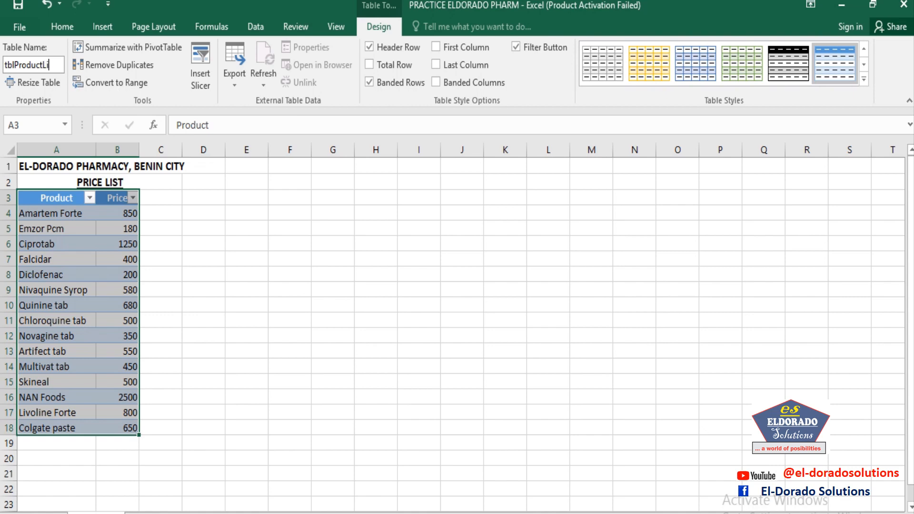
text(st)
click(175, 208)
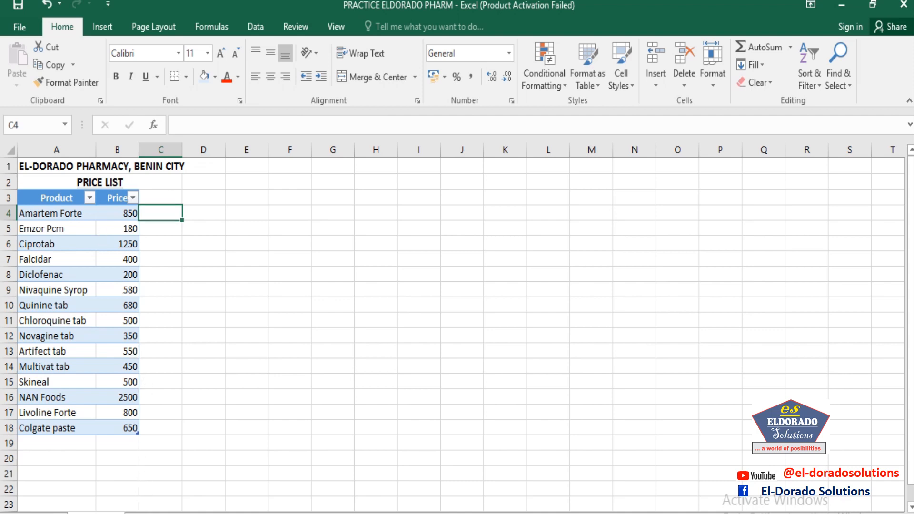
On the order form worksheet, enter the formula =B5*B4 in the Total Price cell B6
key(ctrl+Page_Down)
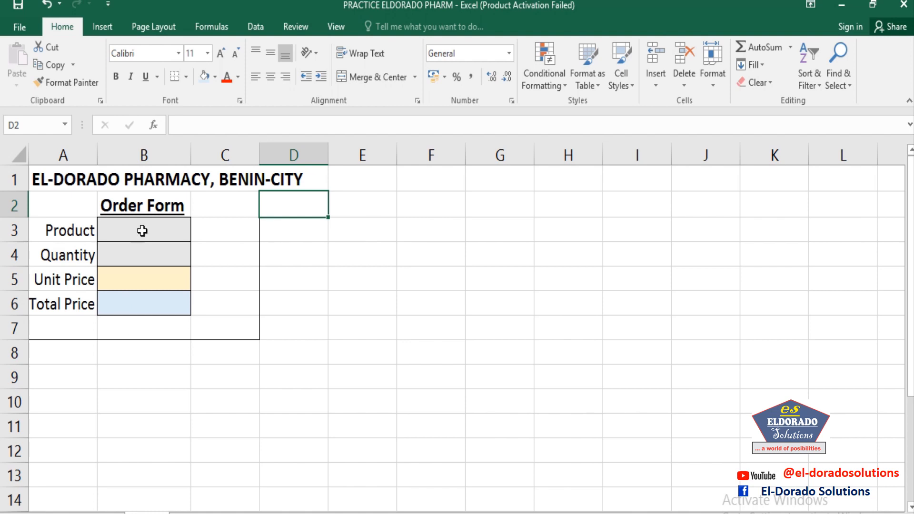
click(128, 258)
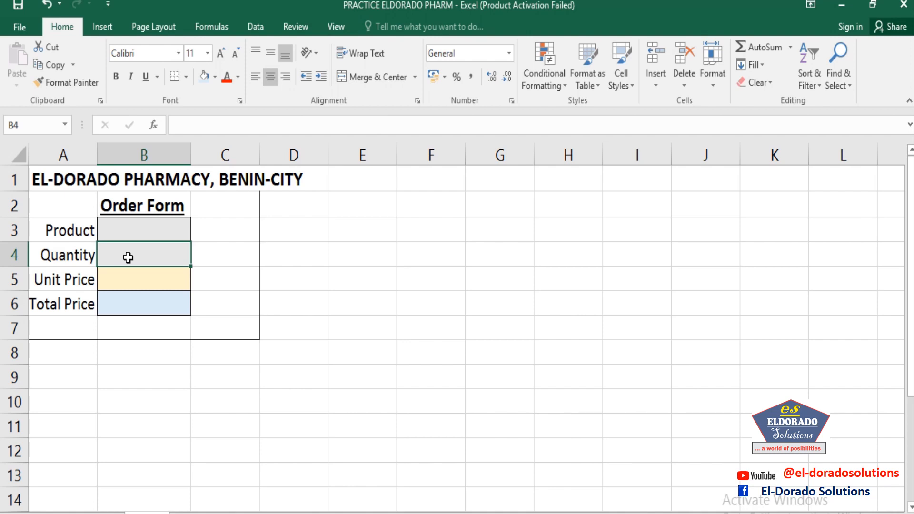
click(121, 282)
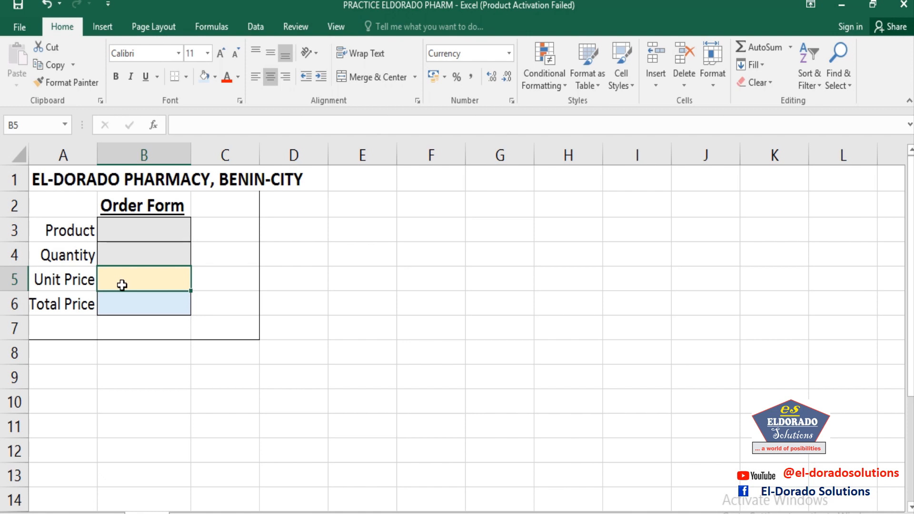
click(123, 307)
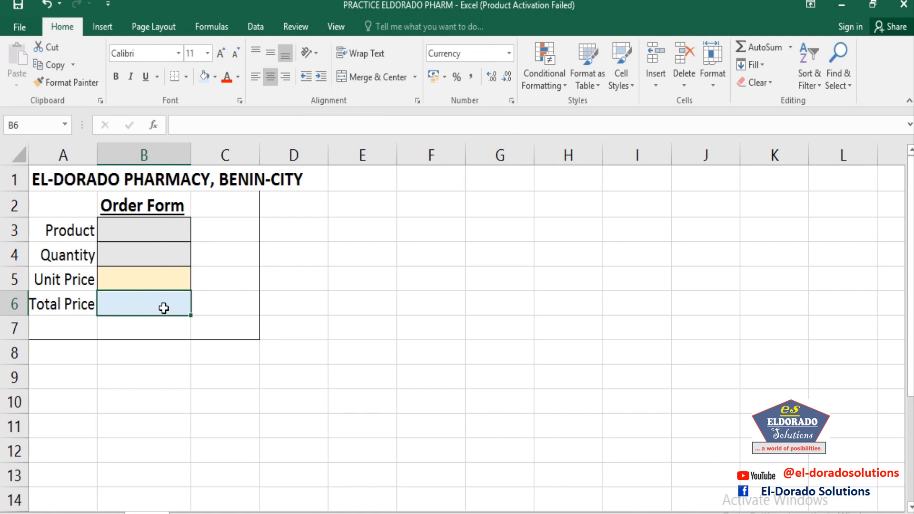
text(=)
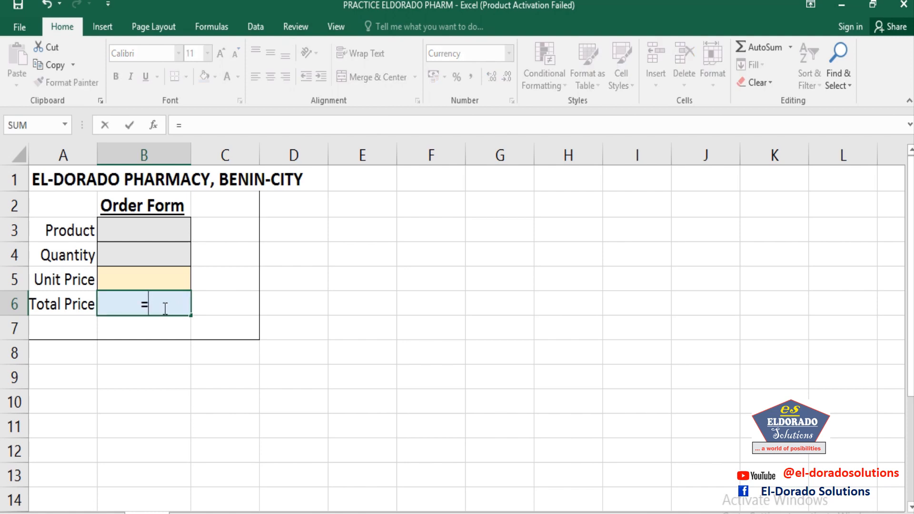
click(151, 277)
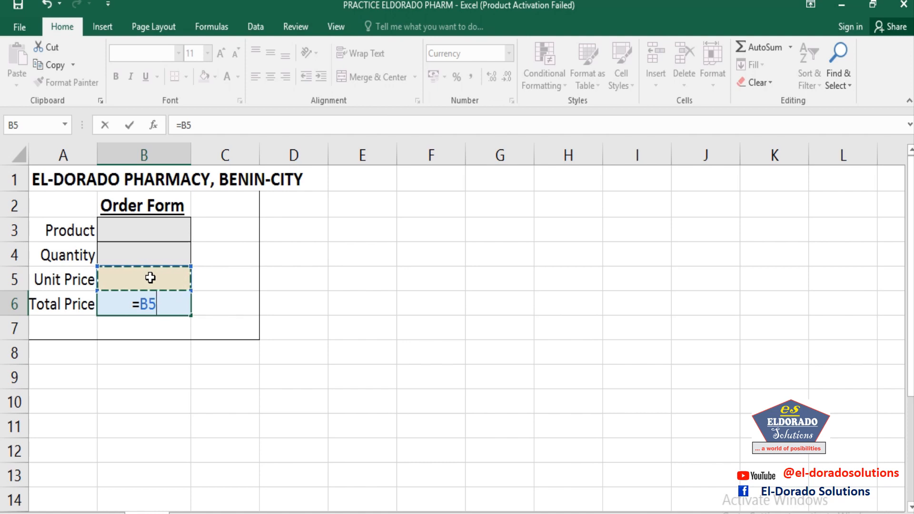
text(*)
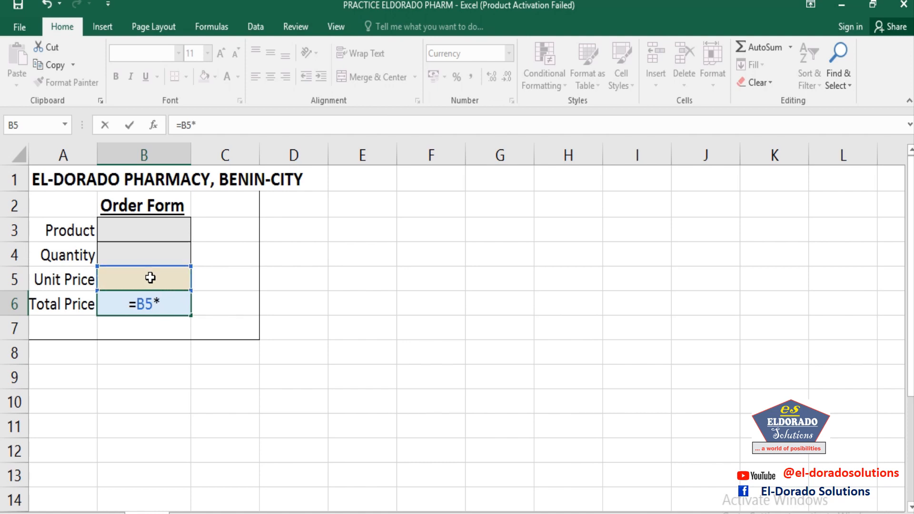
click(169, 252)
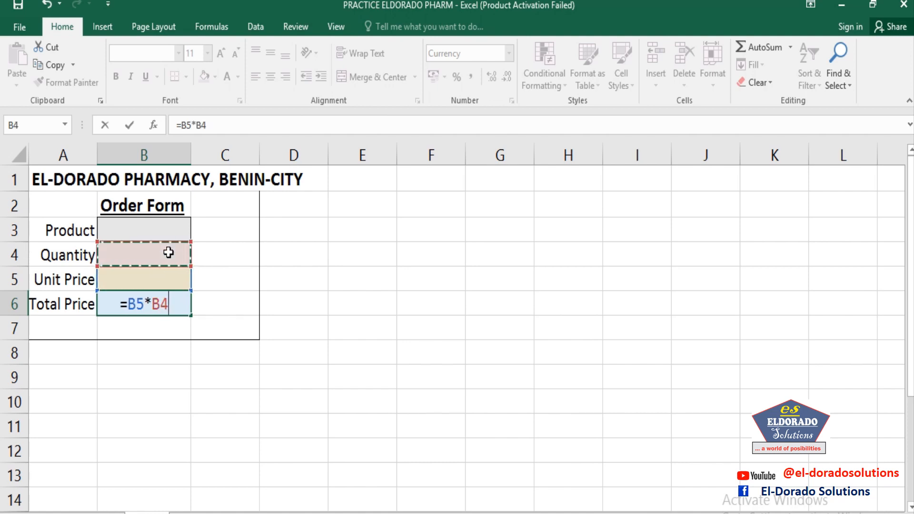
key(Return)
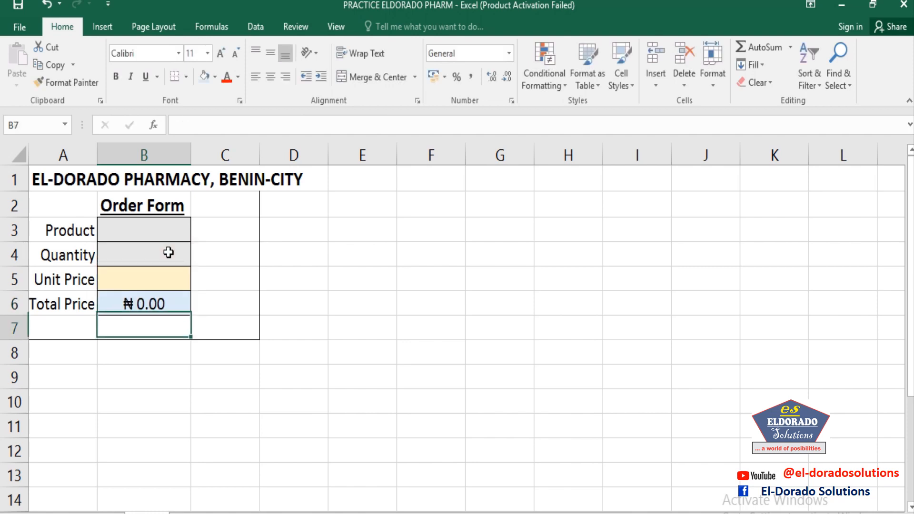
Enter a quantity of 4 in the order form's cell B4
click(133, 307)
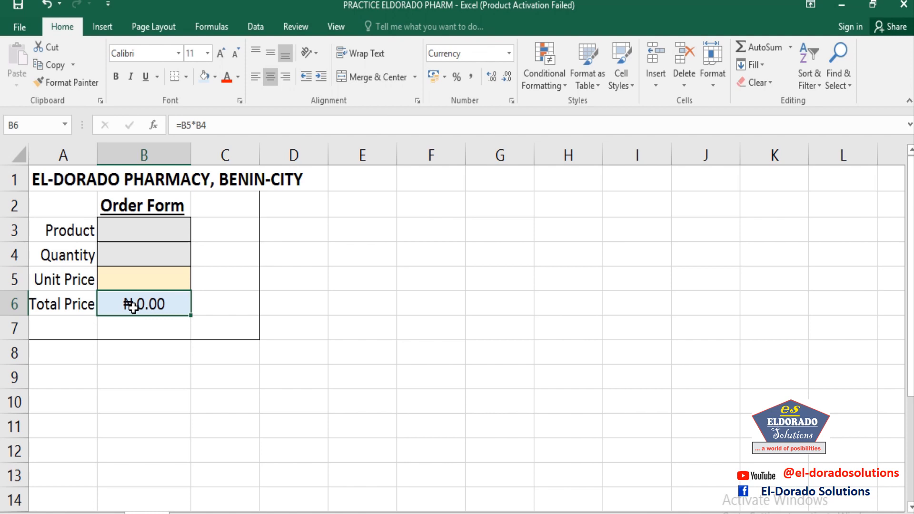
click(140, 259)
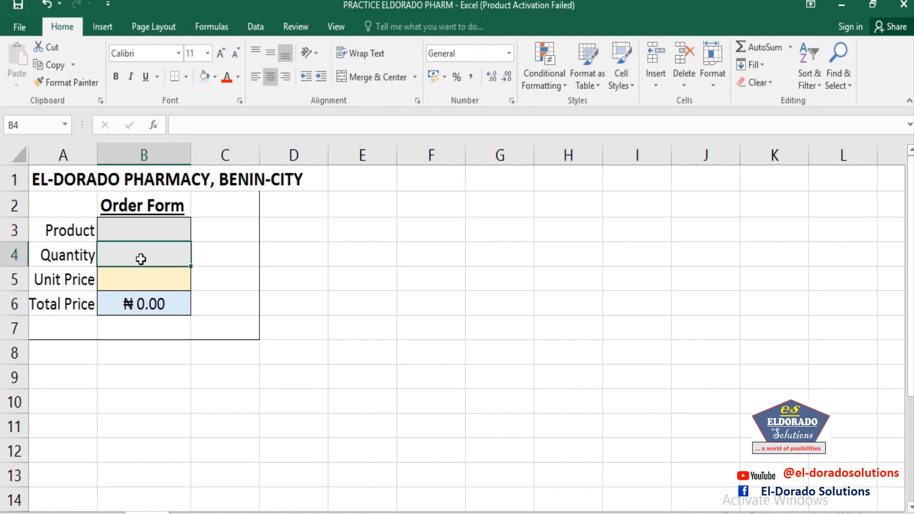
text(1)
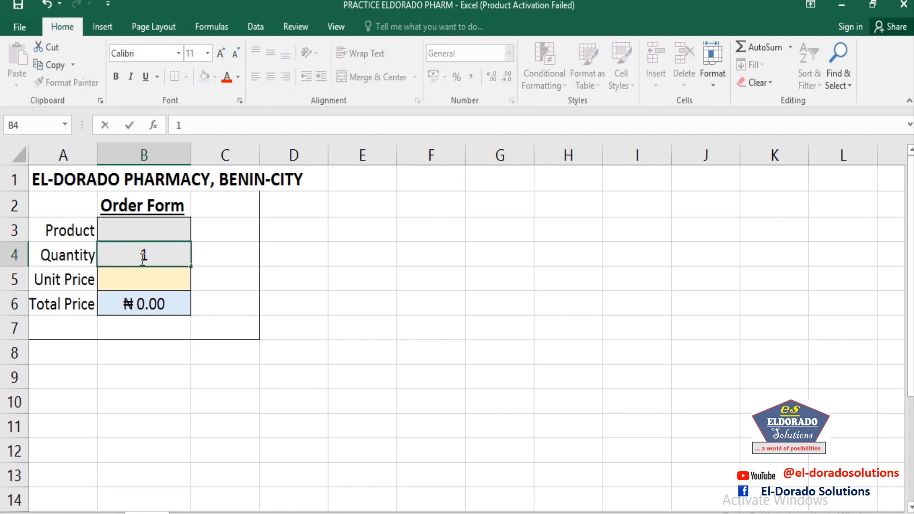
key(BackSpace)
text(4)
key(Return)
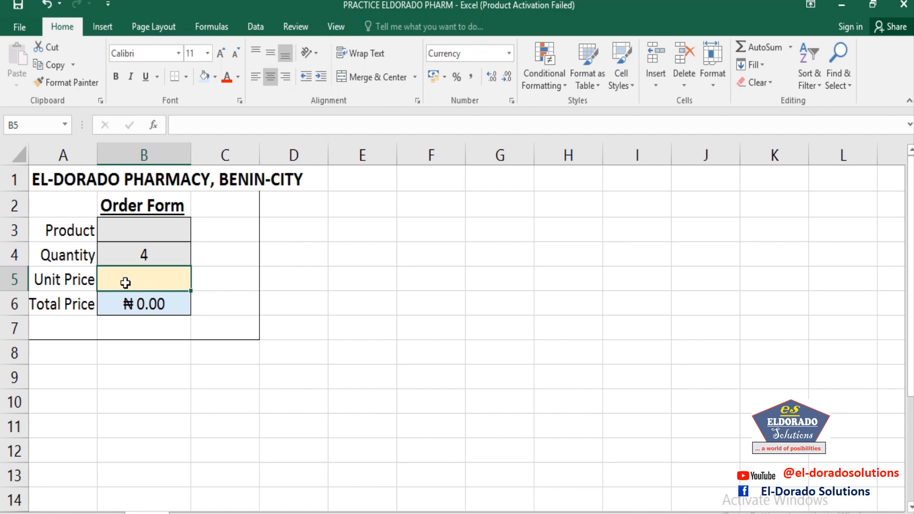
Enter AMARTEM FORTE in the order form's Product cell B3 and widen column B to fit the product name
click(128, 229)
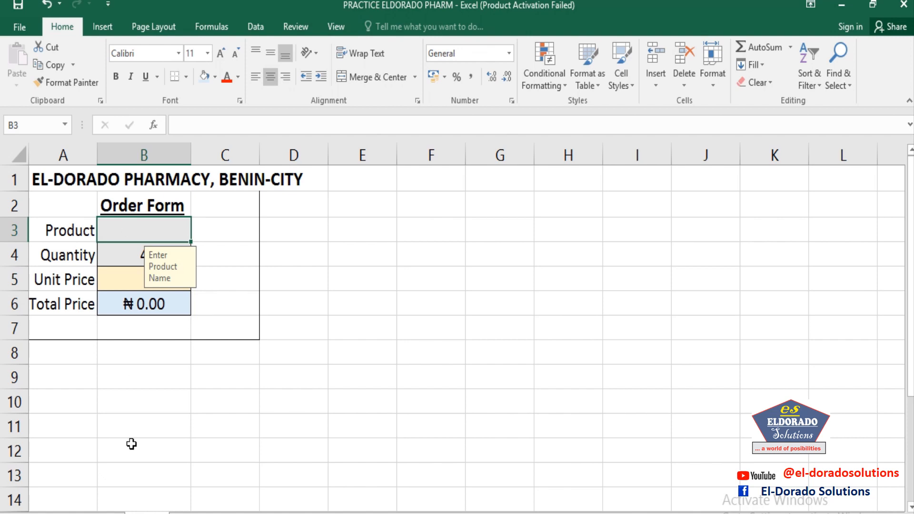
click(98, 513)
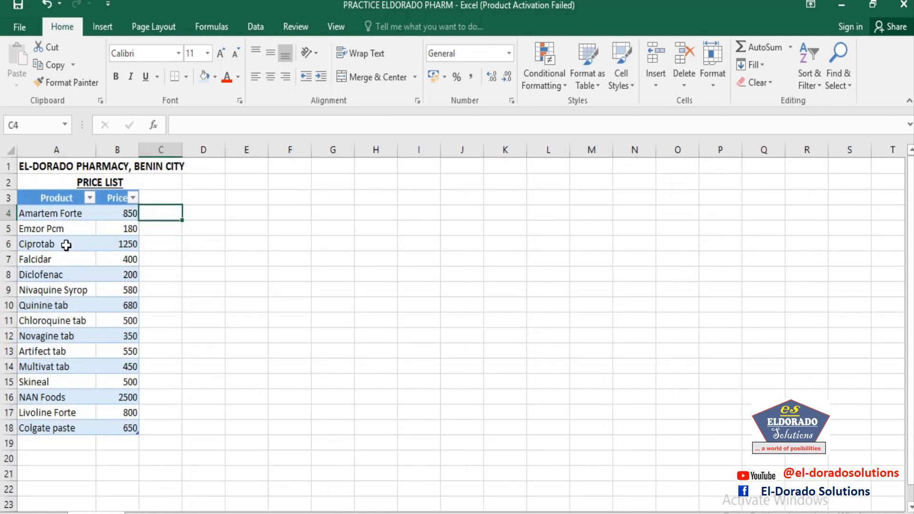
click(156, 512)
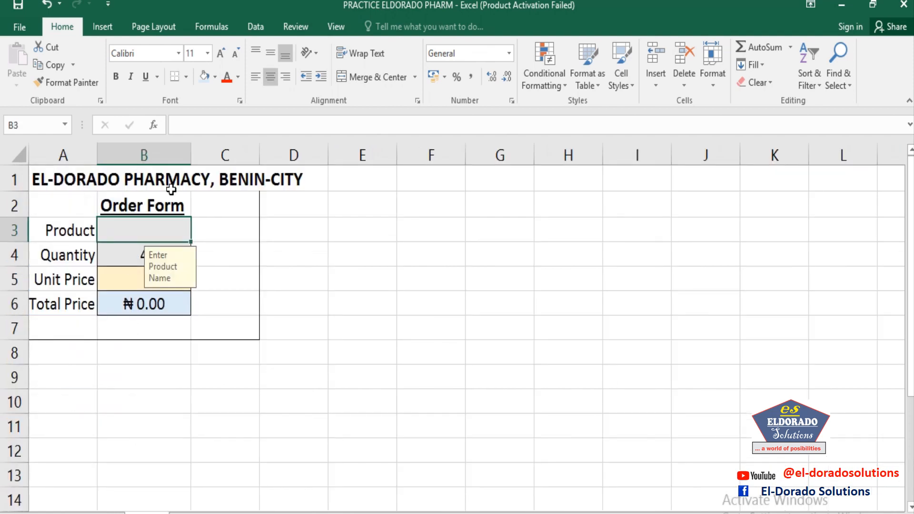
text(AM)
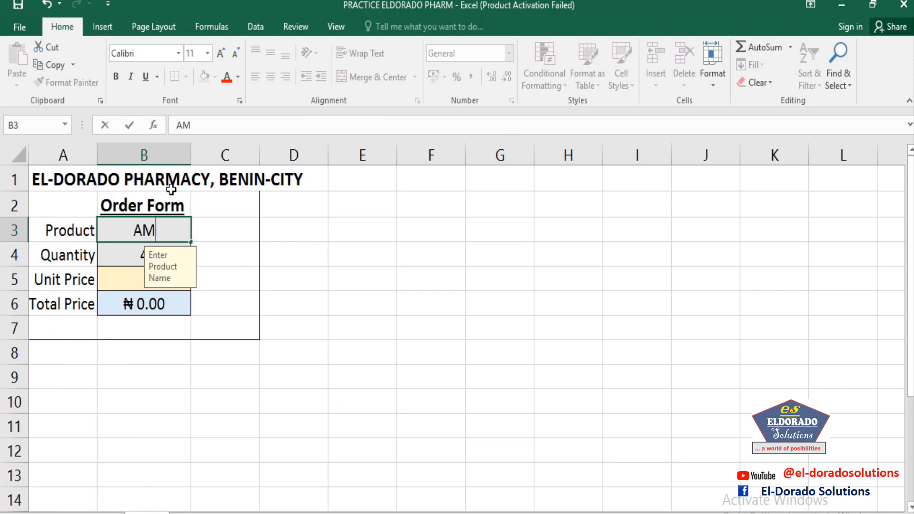
text(ARTE)
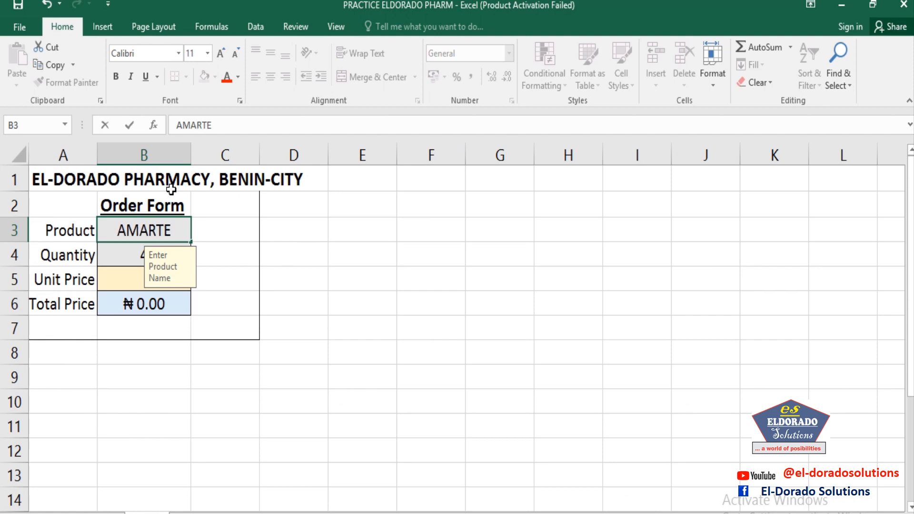
text(M F)
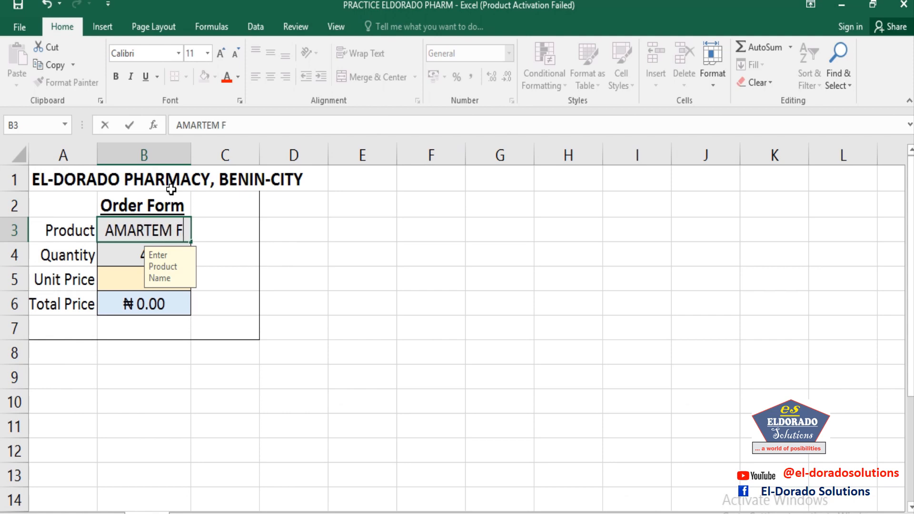
text(ORT)
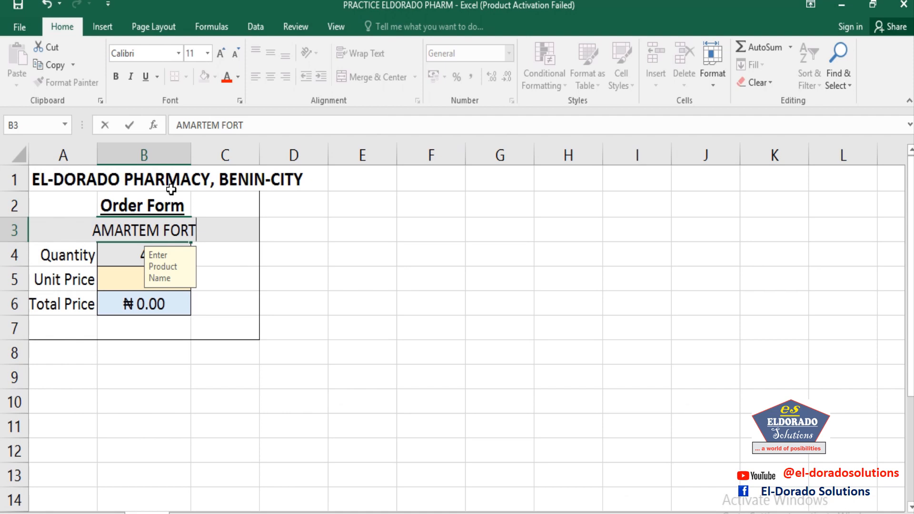
text(E)
key(Return)
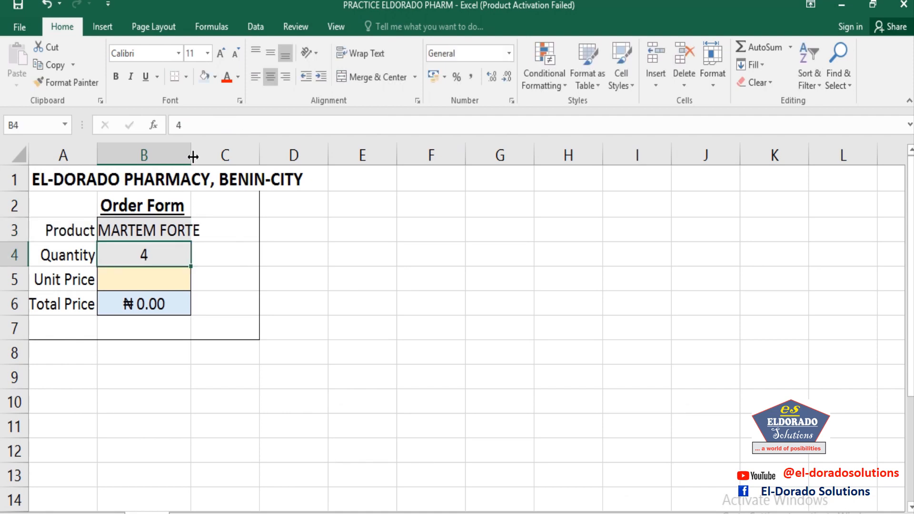
drag(193, 157, 242, 157)
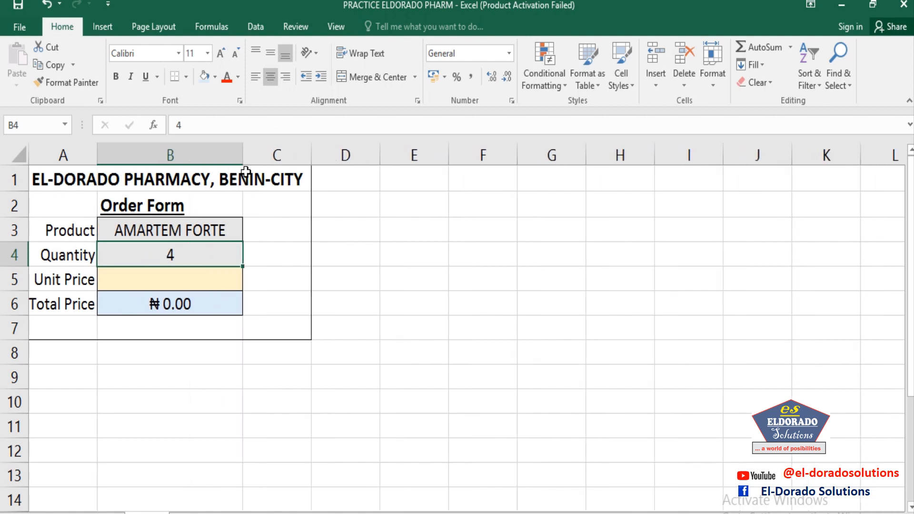
Enter the formula =VLOOKUP(B3,tblProductList,2,FALSE) in the order form's Unit Price cell B5
click(149, 280)
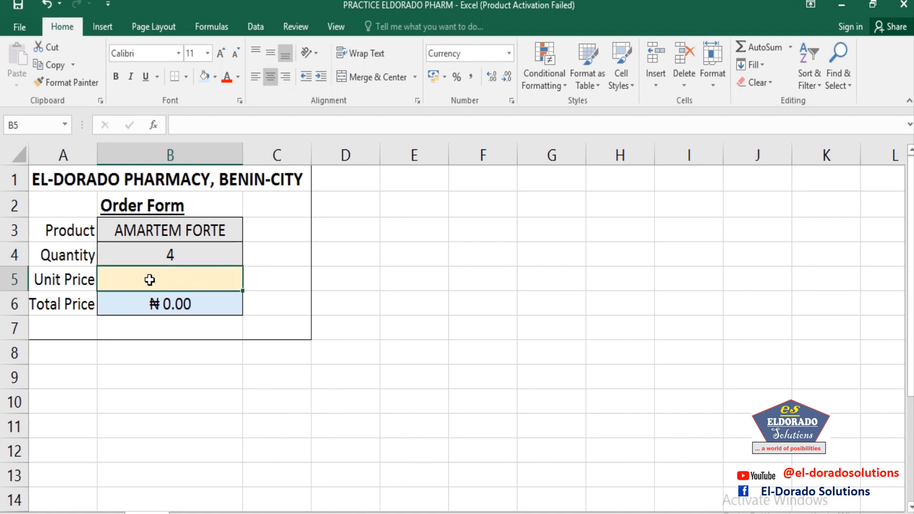
text(=)
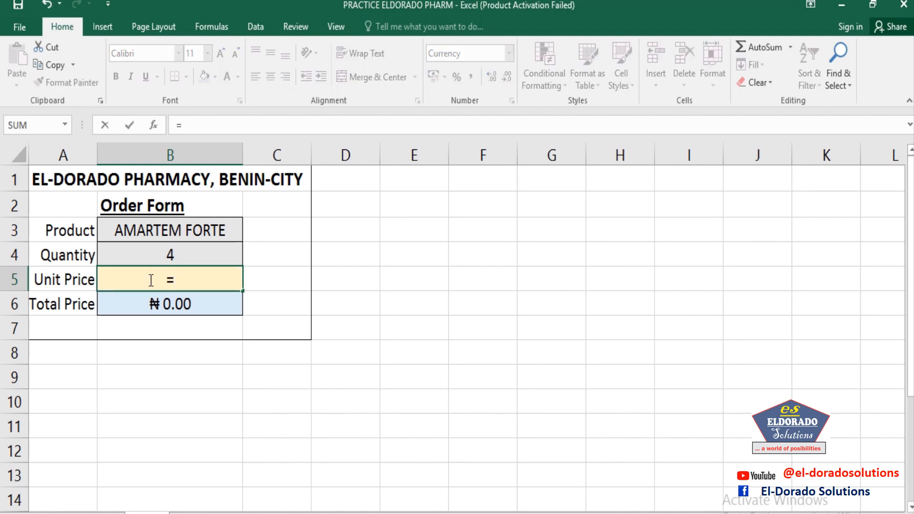
text(VLOO)
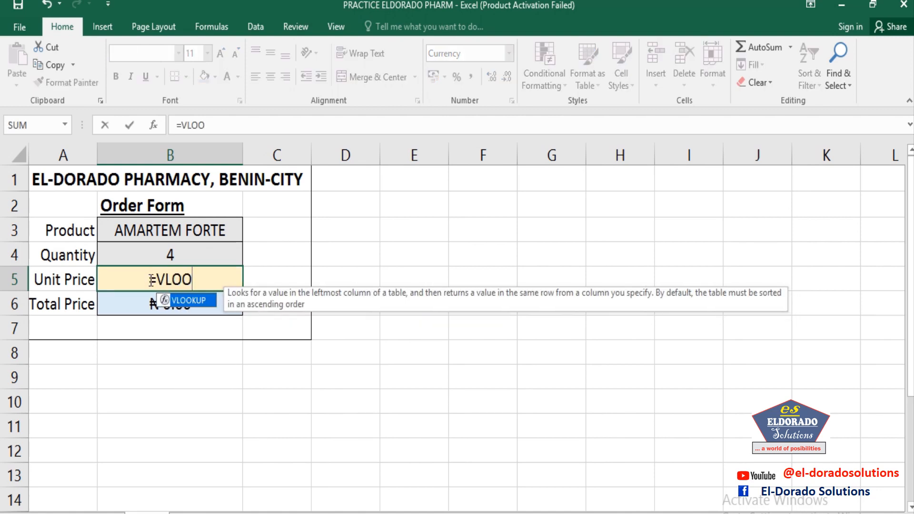
text(KU)
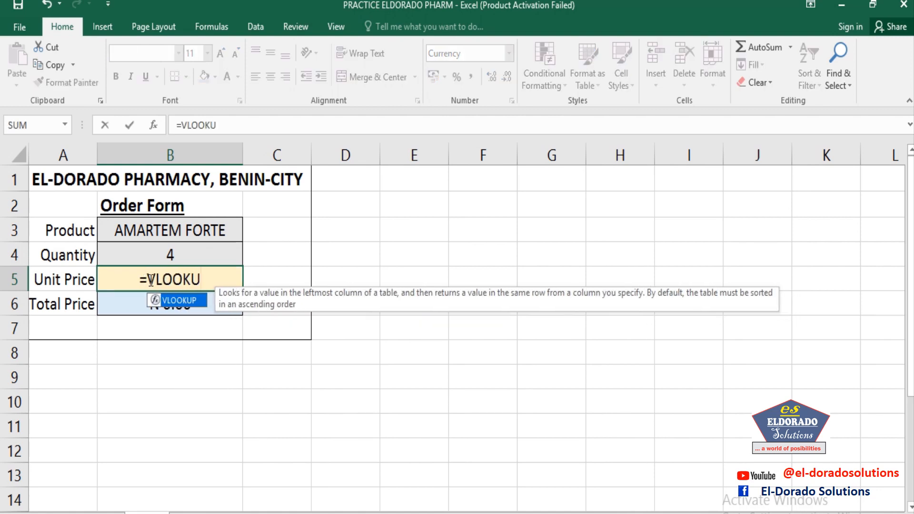
text(P()
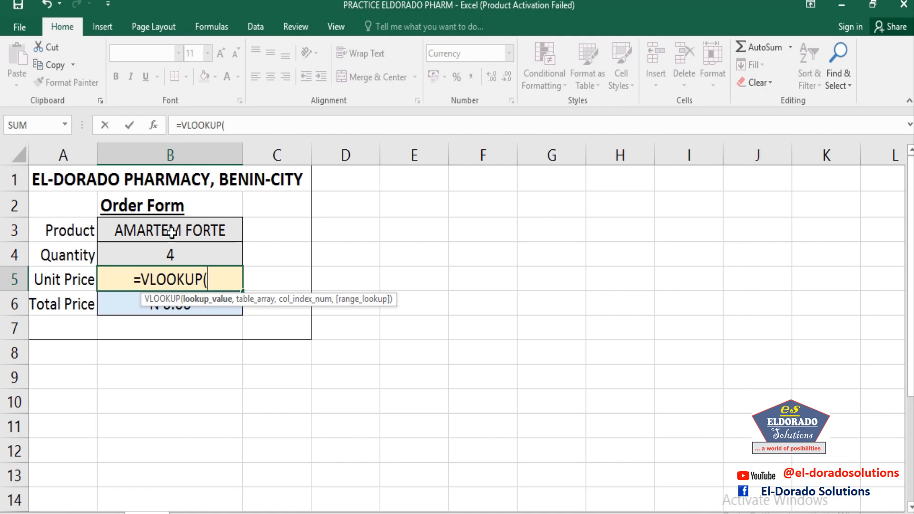
click(171, 232)
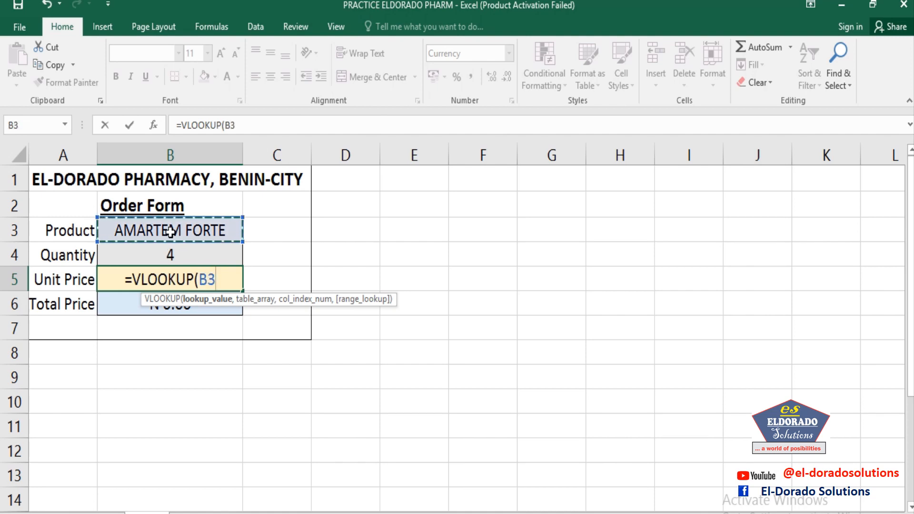
text(,)
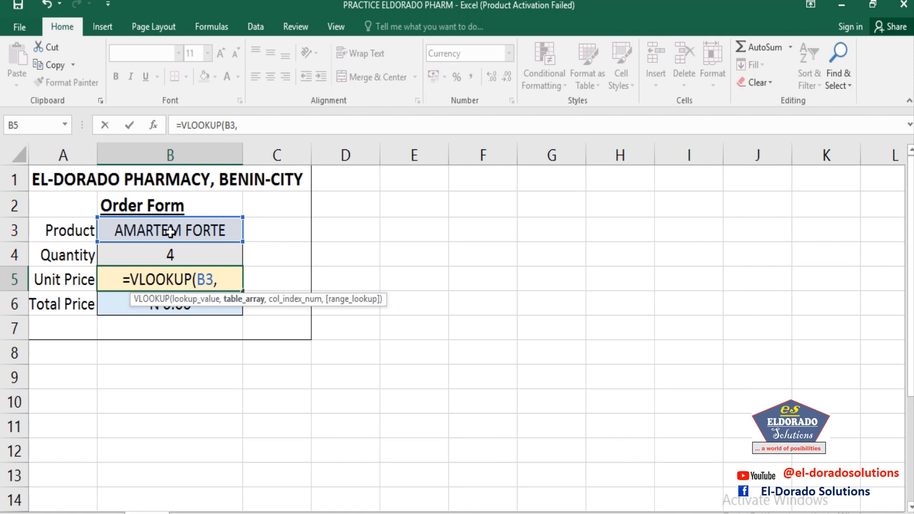
text(TBL)
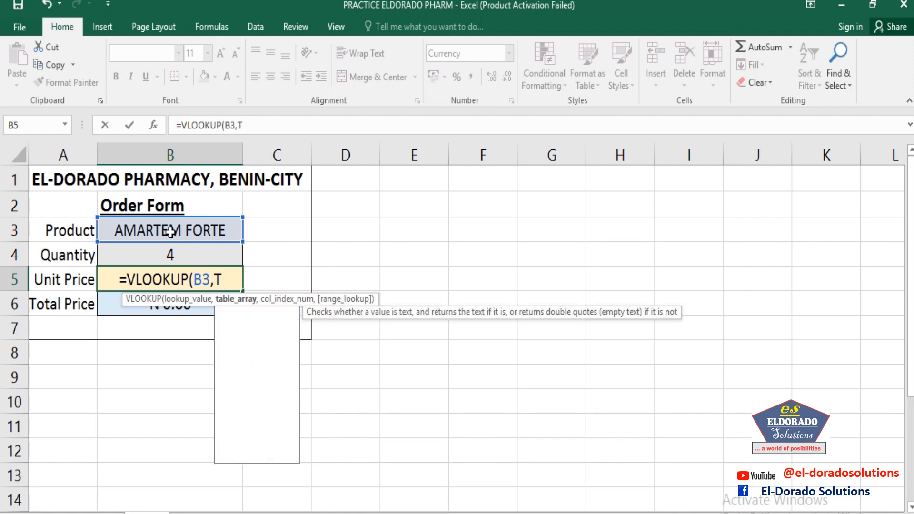
key(BackSpace)
key(BackSpace)
key(BackSpace)
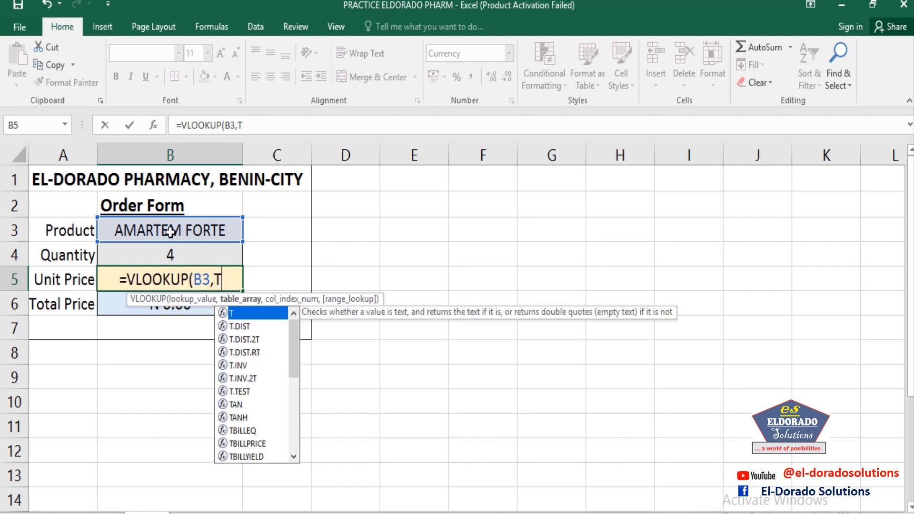
text(tbl)
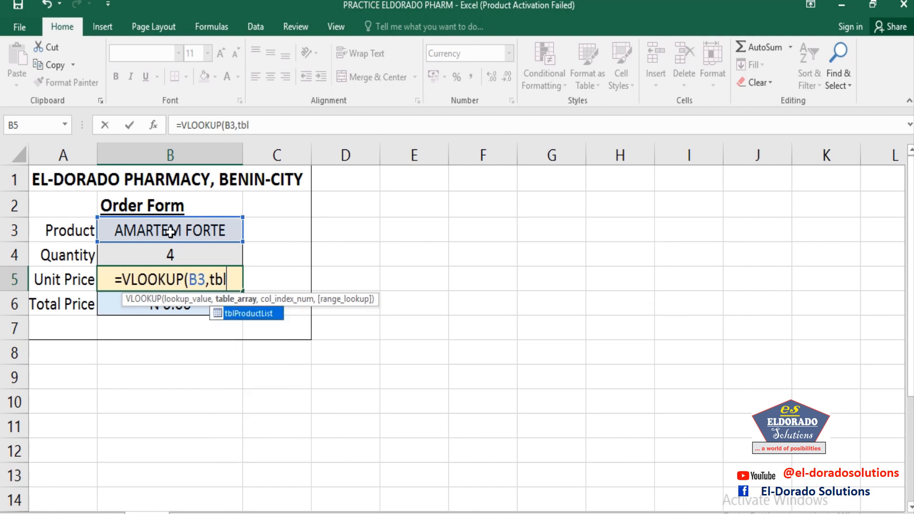
double_click(215, 316)
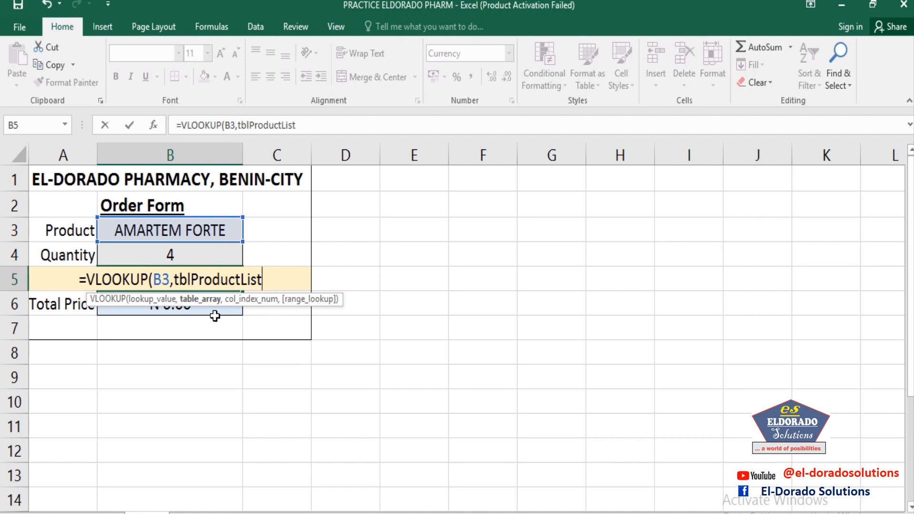
text(,)
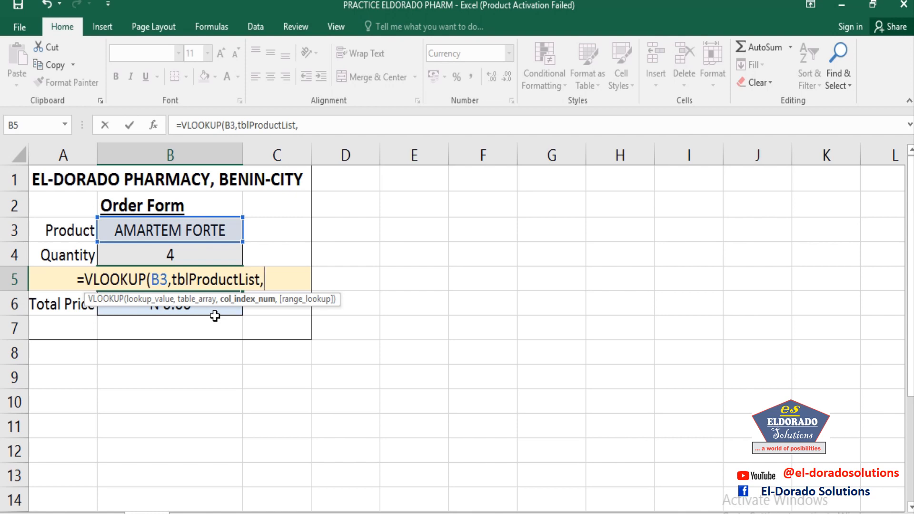
text(2)
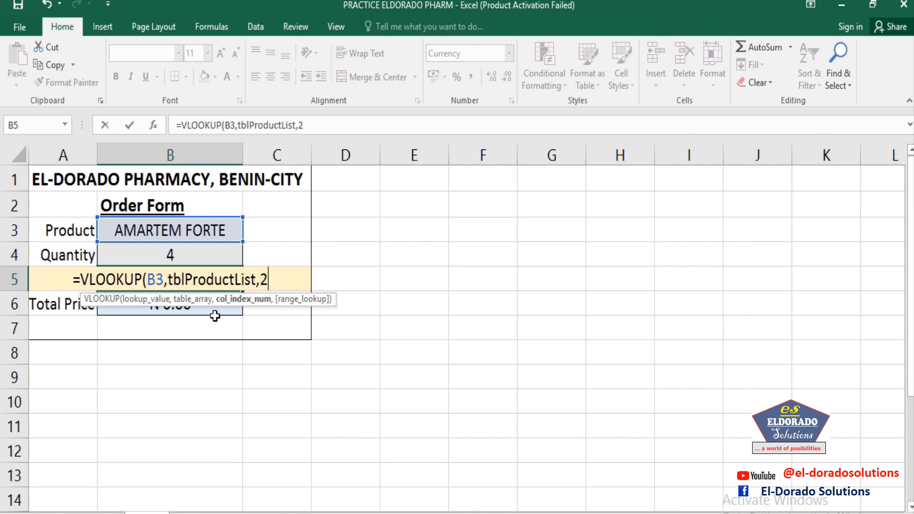
text(,)
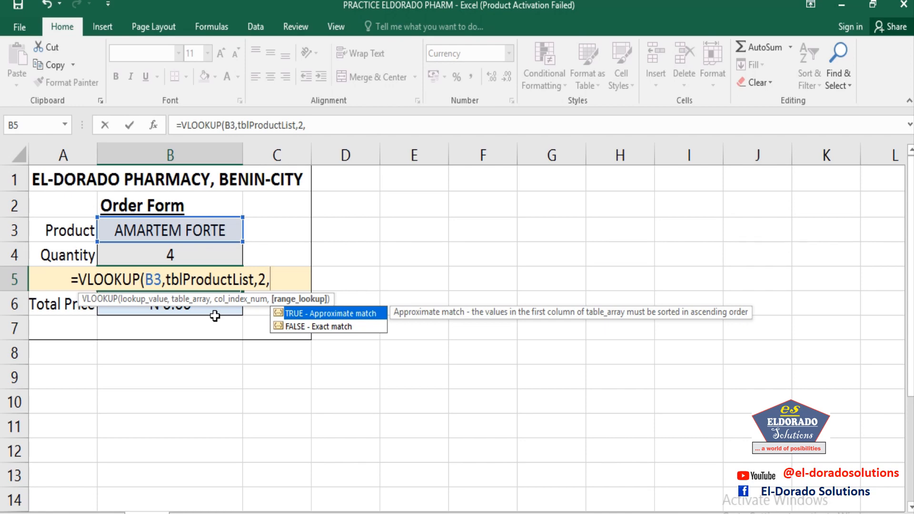
text(false)
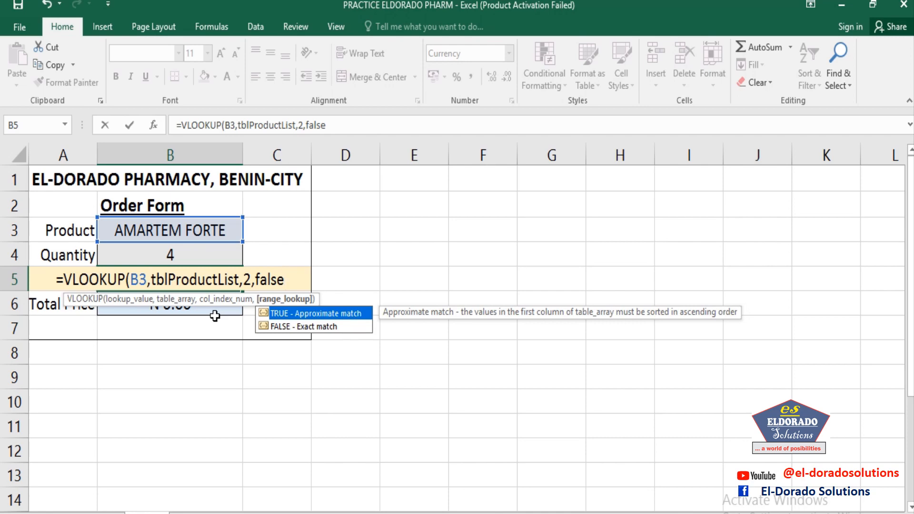
text())
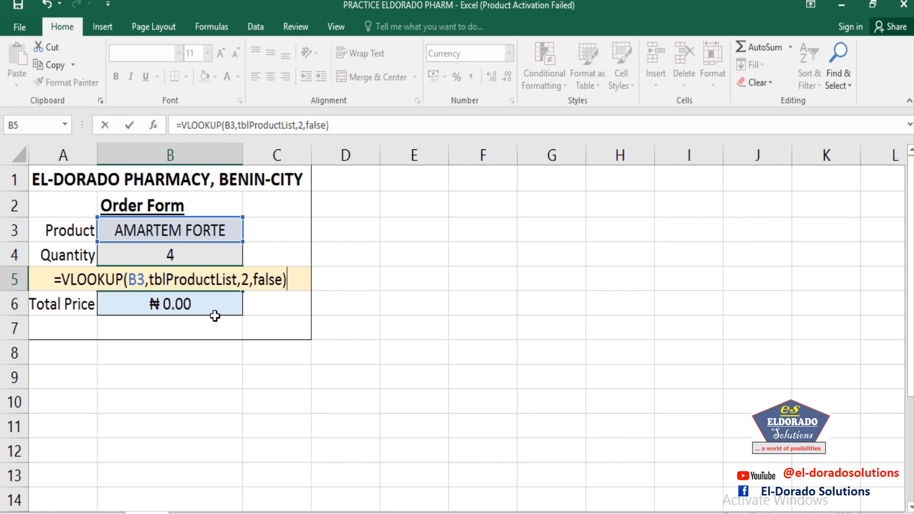
key(Return)
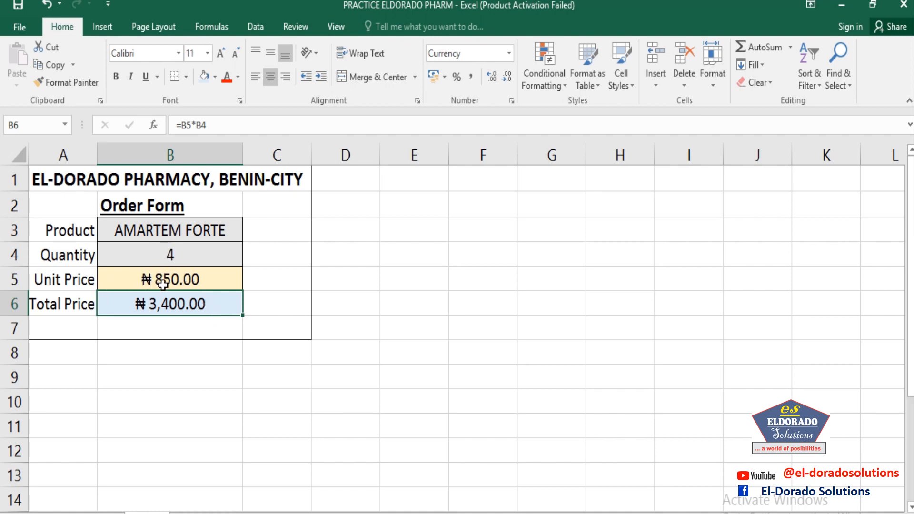
Change the order form's quantity in cell B4 to 1 to test the total price calculation
click(161, 254)
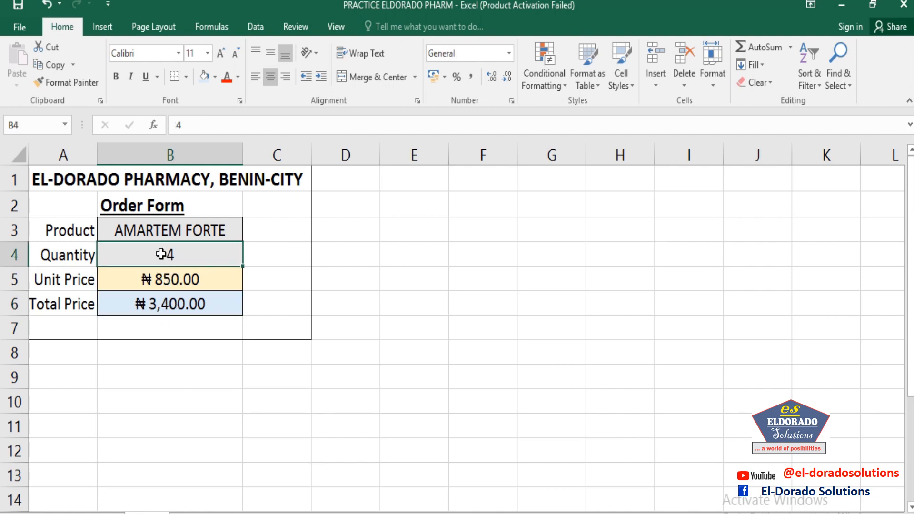
text(1)
key(Return)
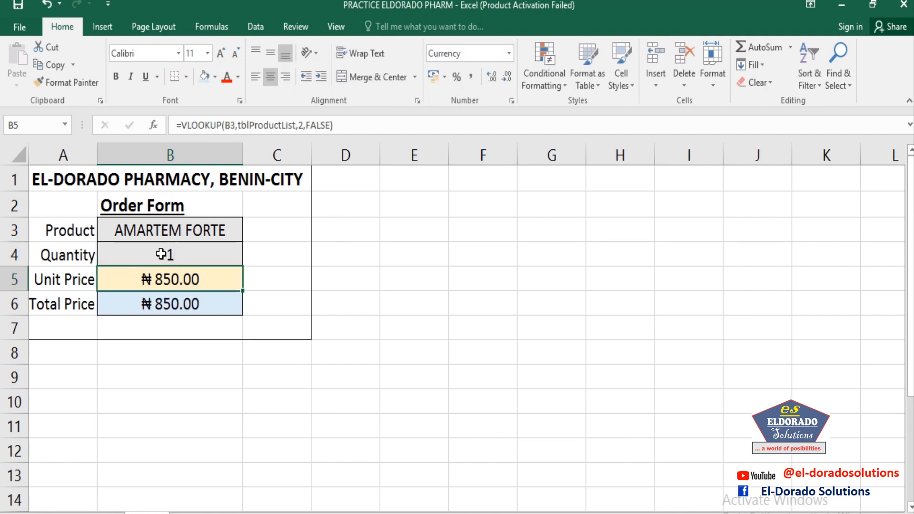
Set the order form's quantity in cell B4 to 2
click(161, 254)
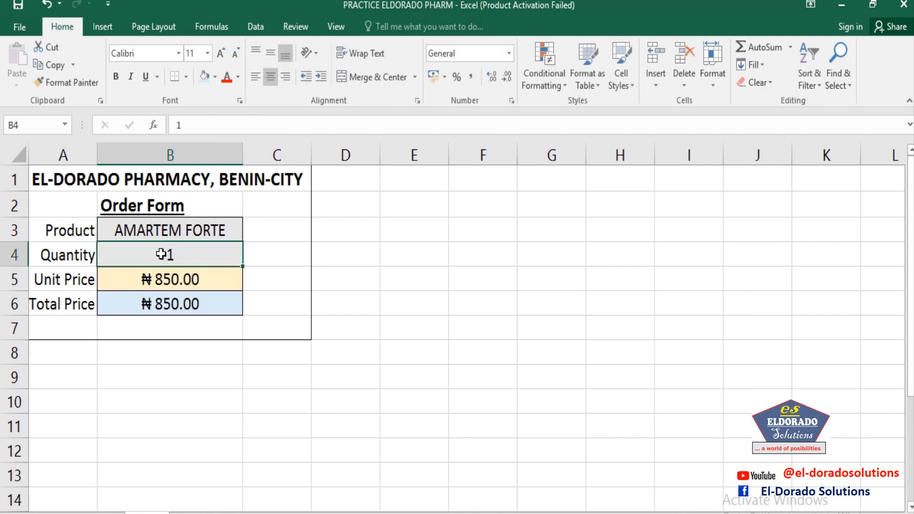
text(2)
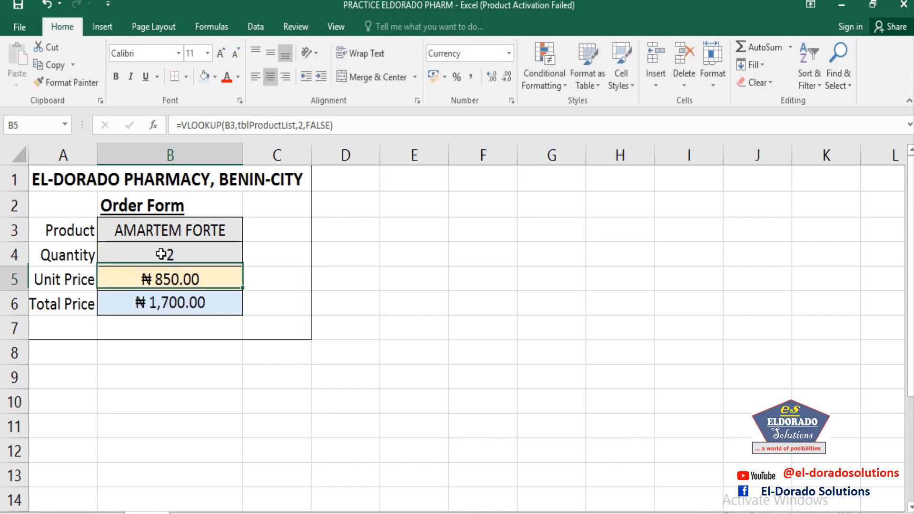
key(Return)
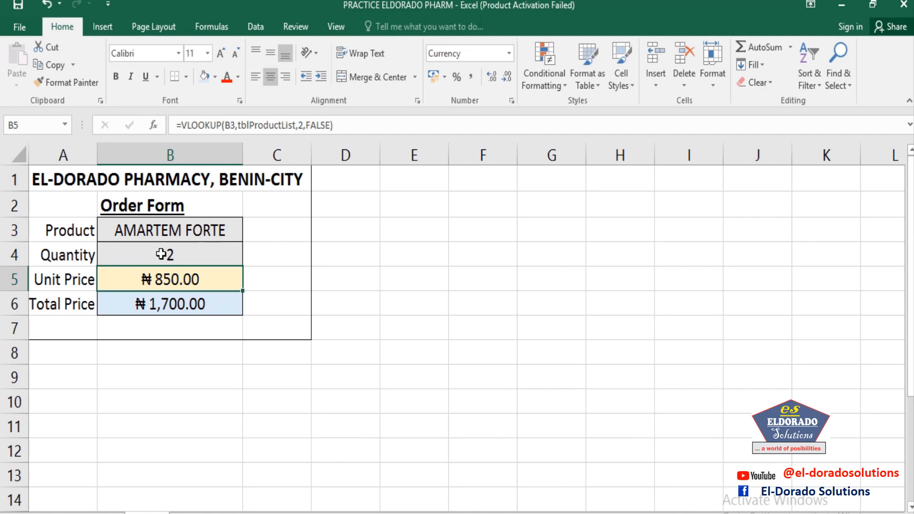
Replace the product in the order form's cell B3 with DICLOFENAC to test the unit price lookup
click(173, 232)
text(d)
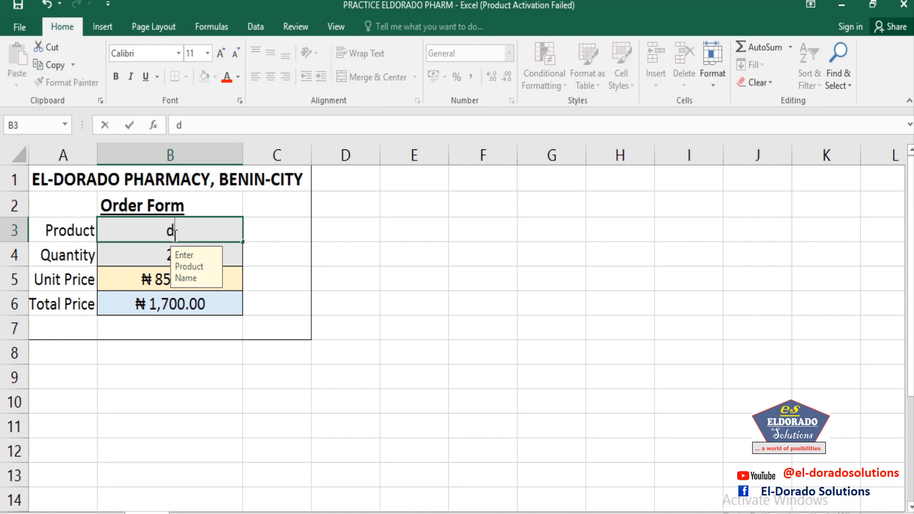
key(BackSpace)
text(DICLO)
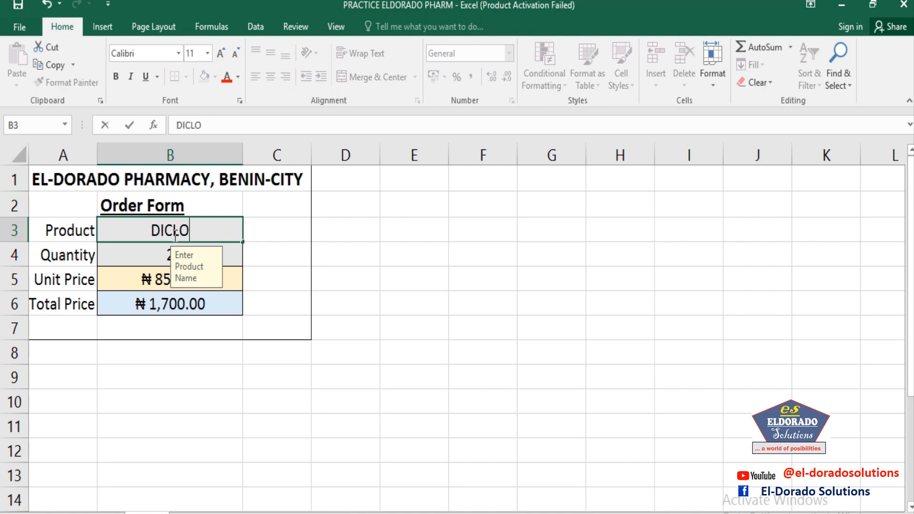
text(FEN)
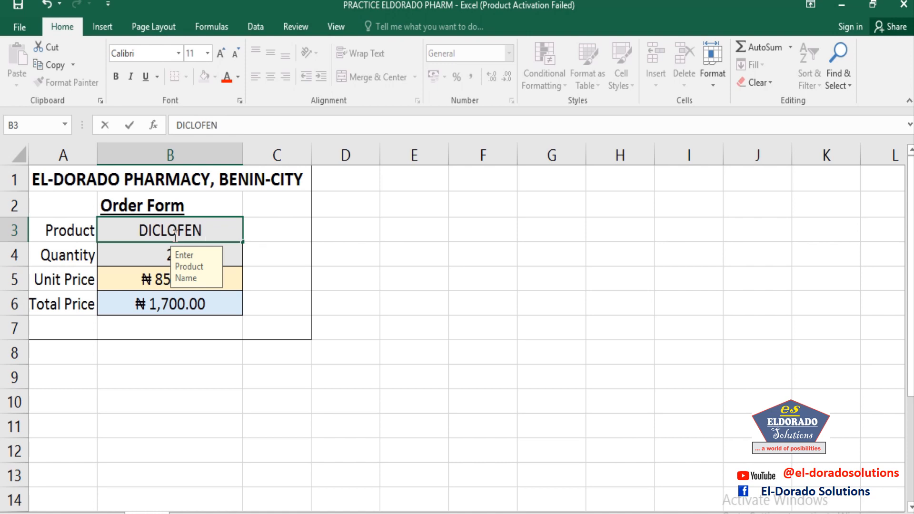
text(AC)
key(Return)
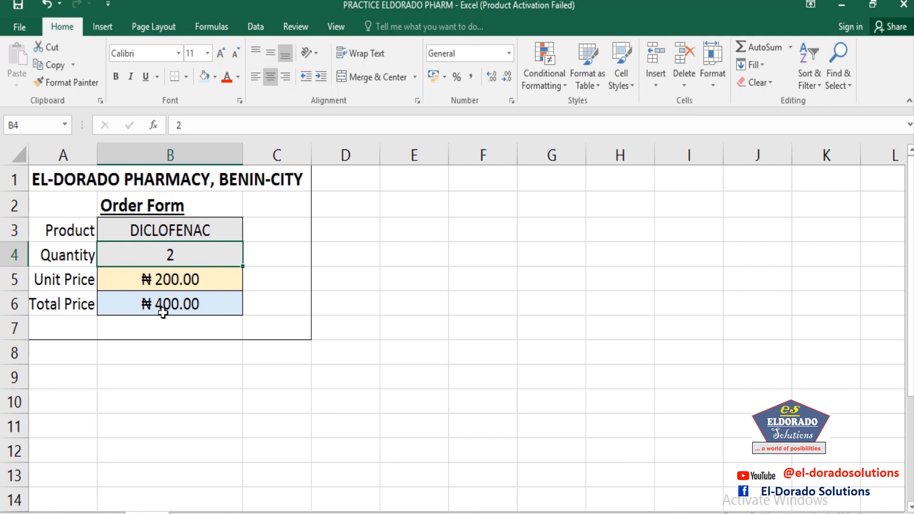
Enter SKINEAL as the product in the order form's cell B3
click(185, 233)
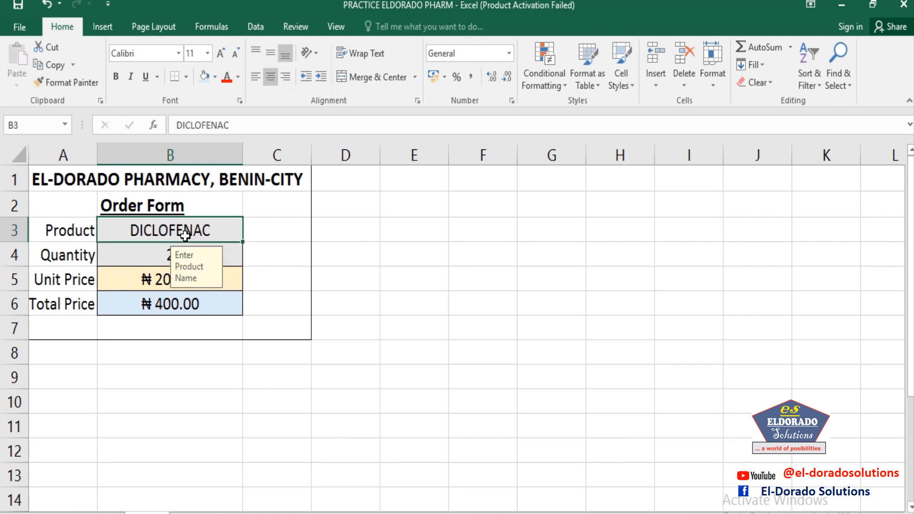
text(SKINE)
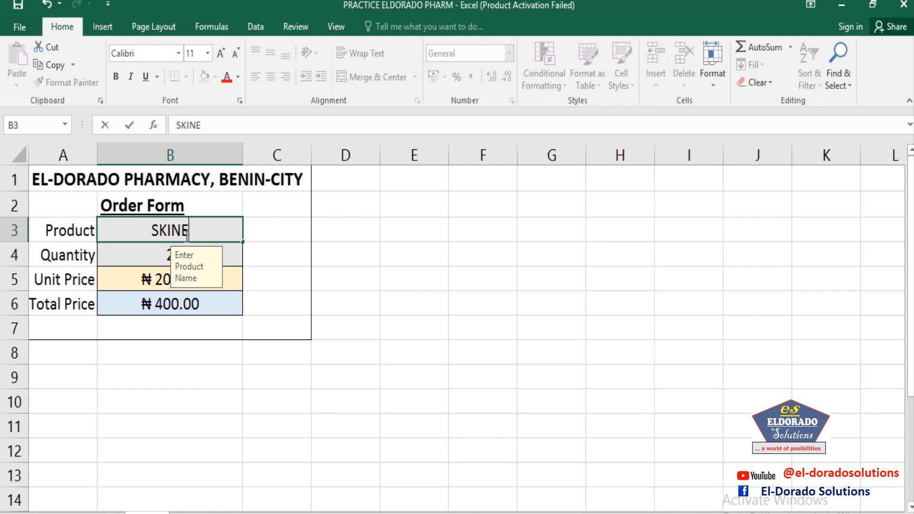
text(AL)
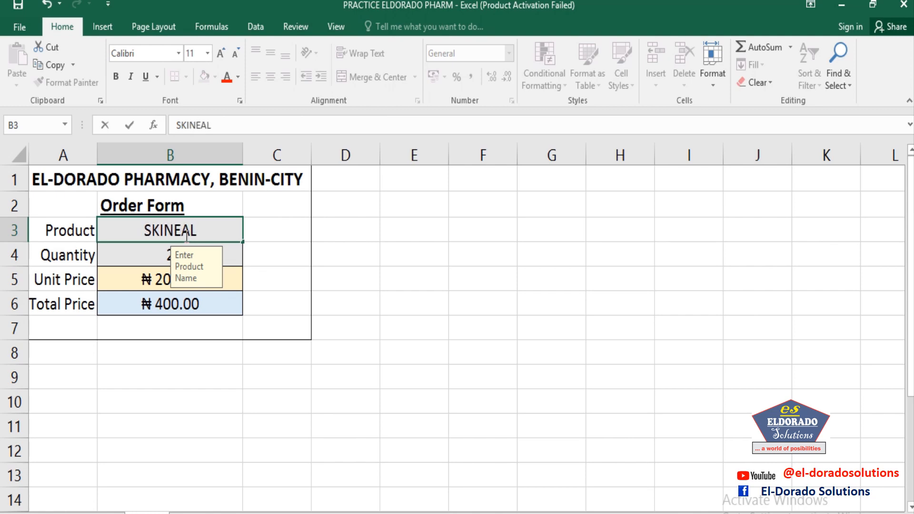
key(Return)
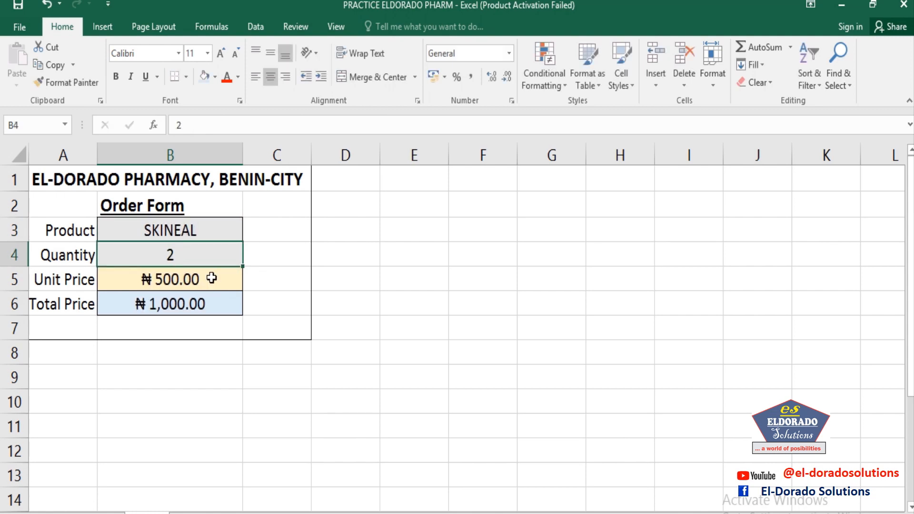